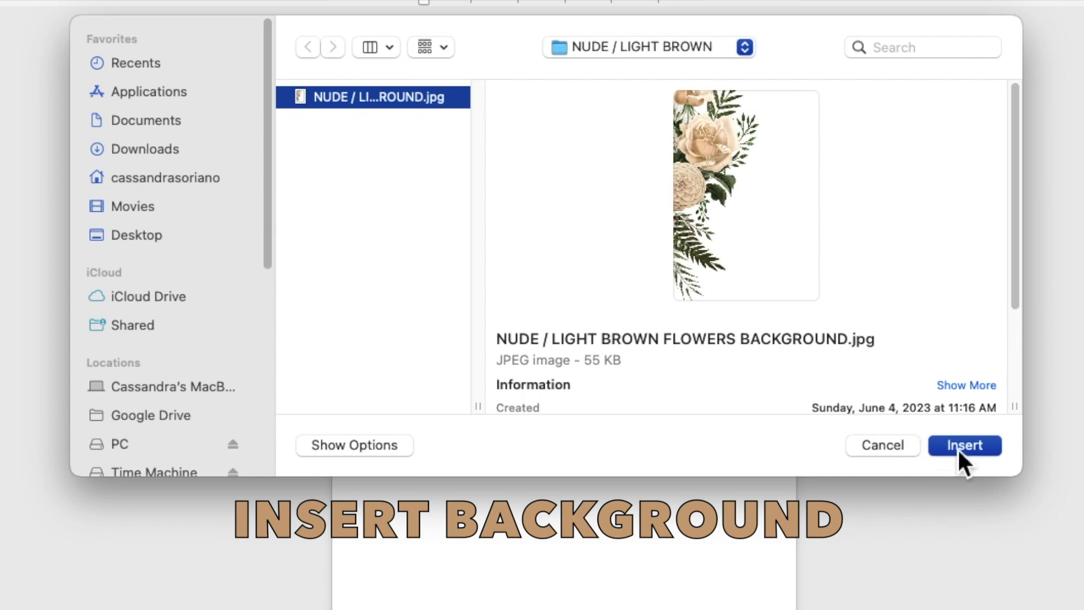
Insert the NUDE / LIGHT BROWN FLOWERS BACKGROUND.jpg picture onto the page
left_click(960, 449)
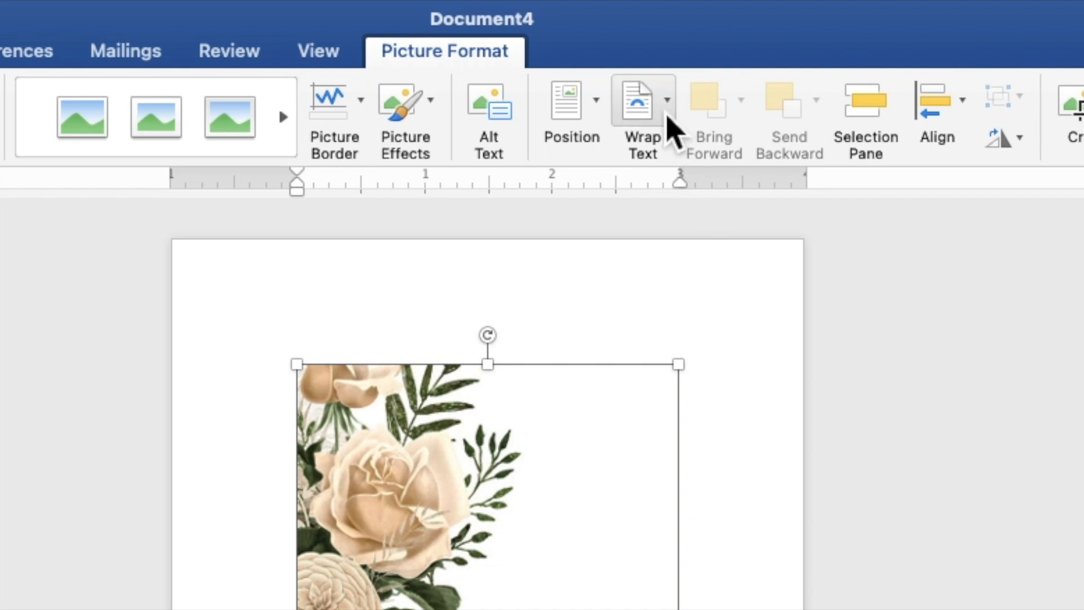
Set the flower picture behind text, then stretch it from the top-left corner to fill the page
left_click(641, 35)
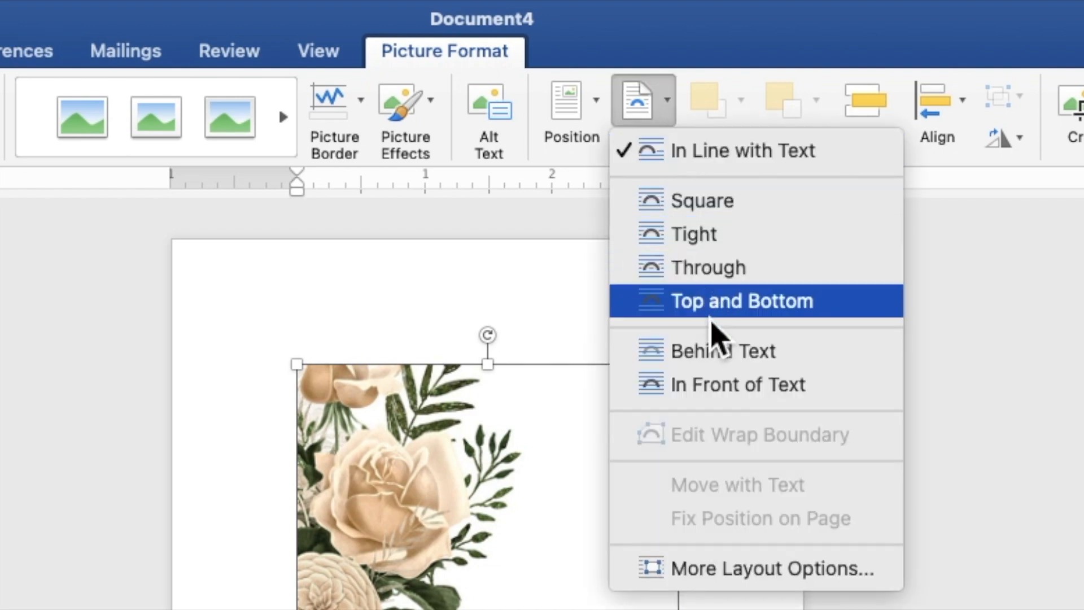
left_click(720, 351)
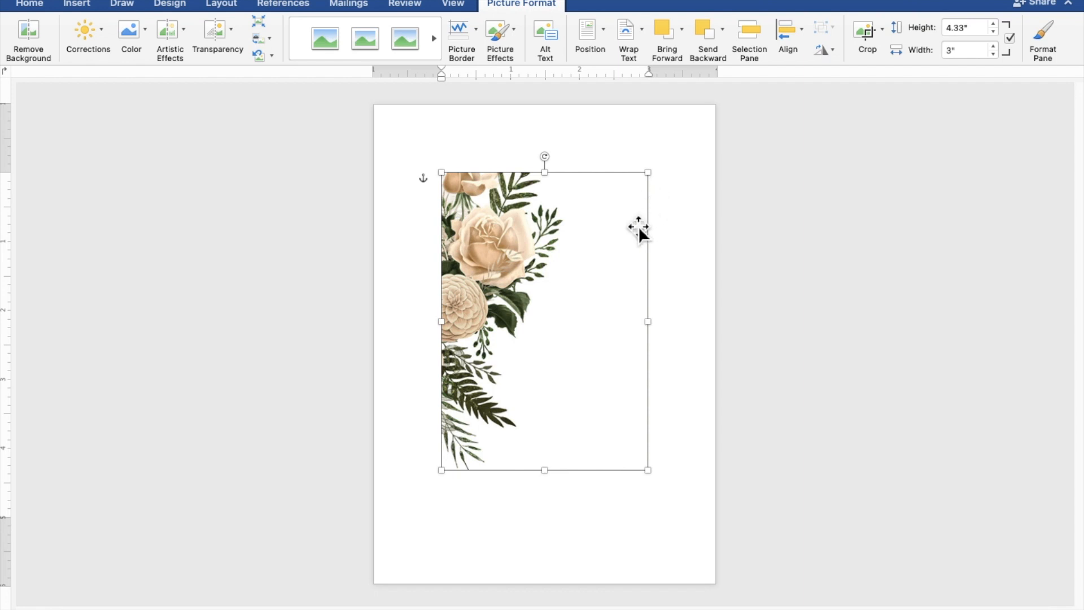
left_click_drag(639, 226, 571, 157)
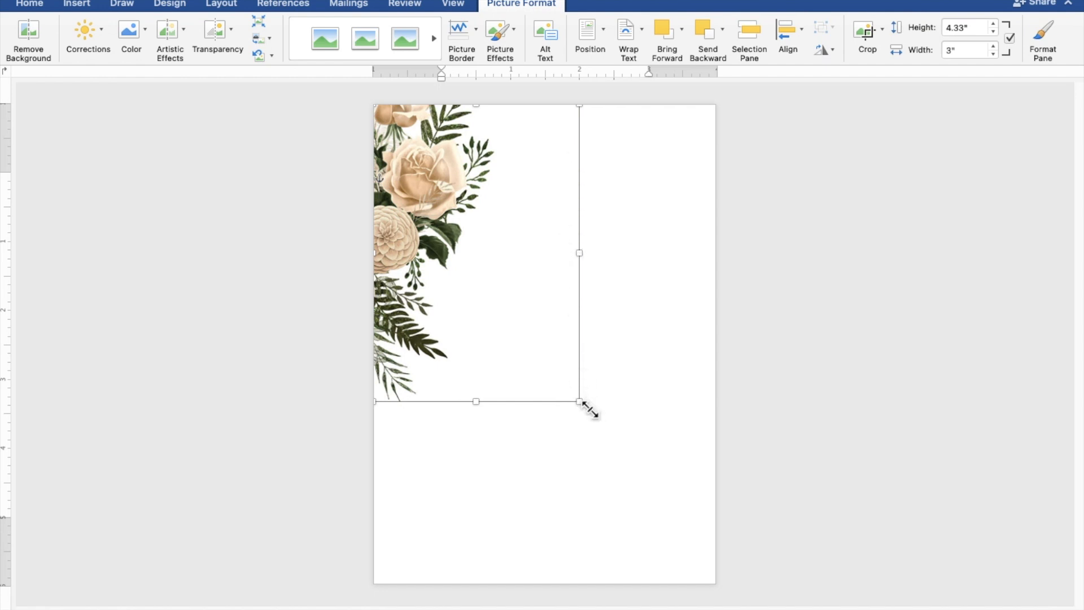
left_click_drag(590, 409, 718, 571)
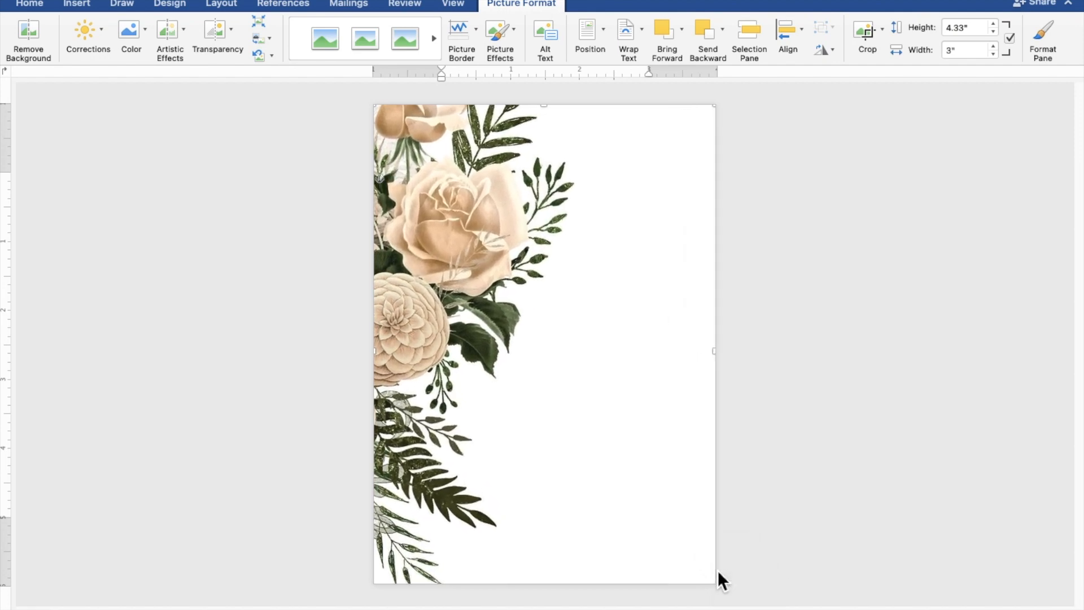
left_click(863, 510)
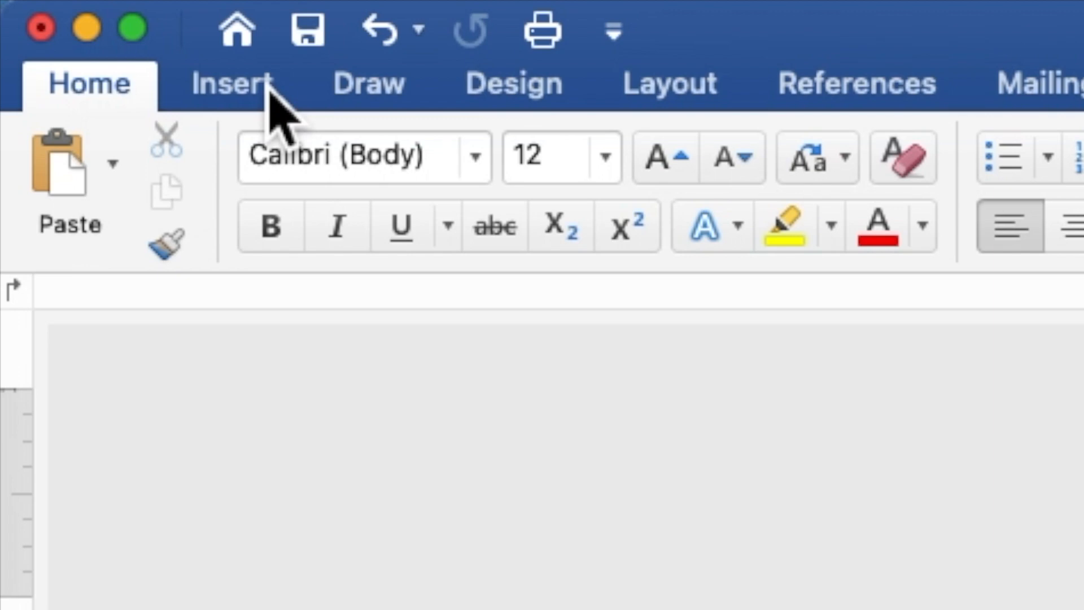
Draw a rectangle over the right side of the page and make it accept text
left_click(270, 93)
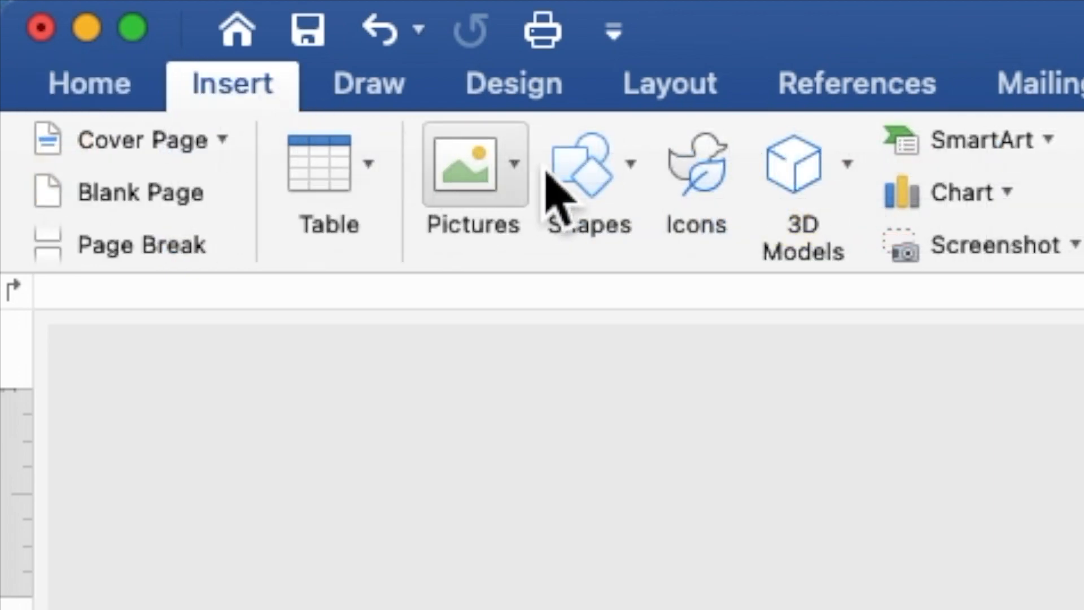
left_click(610, 209)
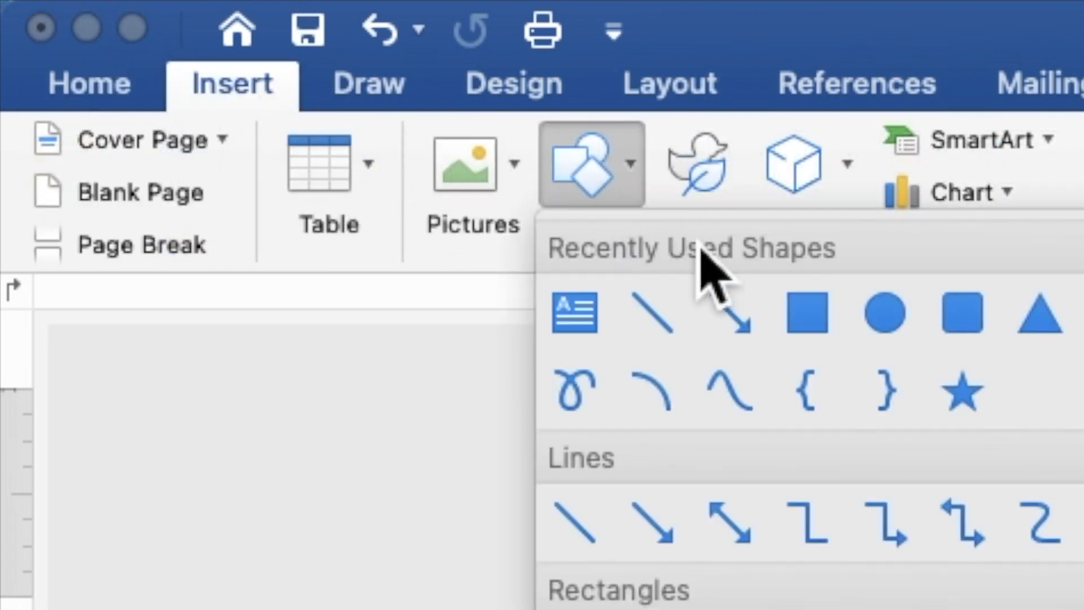
left_click(805, 325)
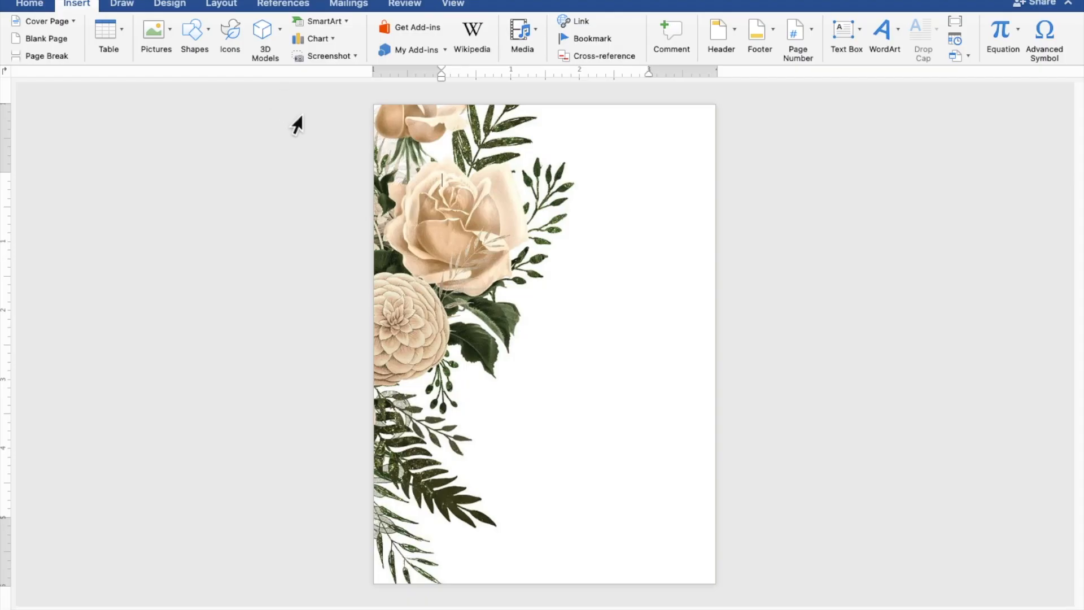
left_click_drag(462, 258, 720, 576)
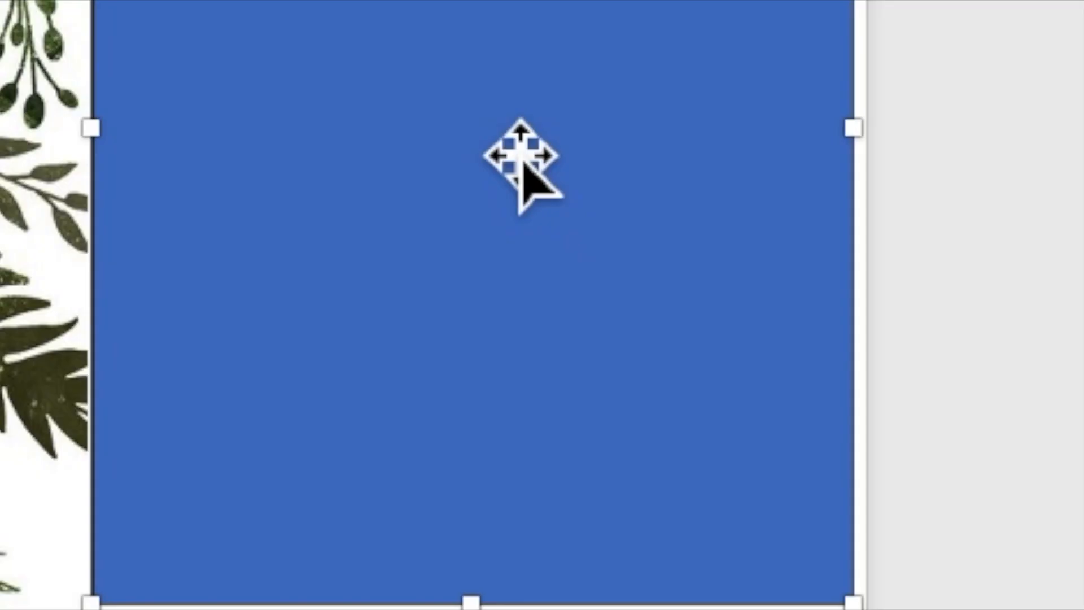
right_click(596, 417)
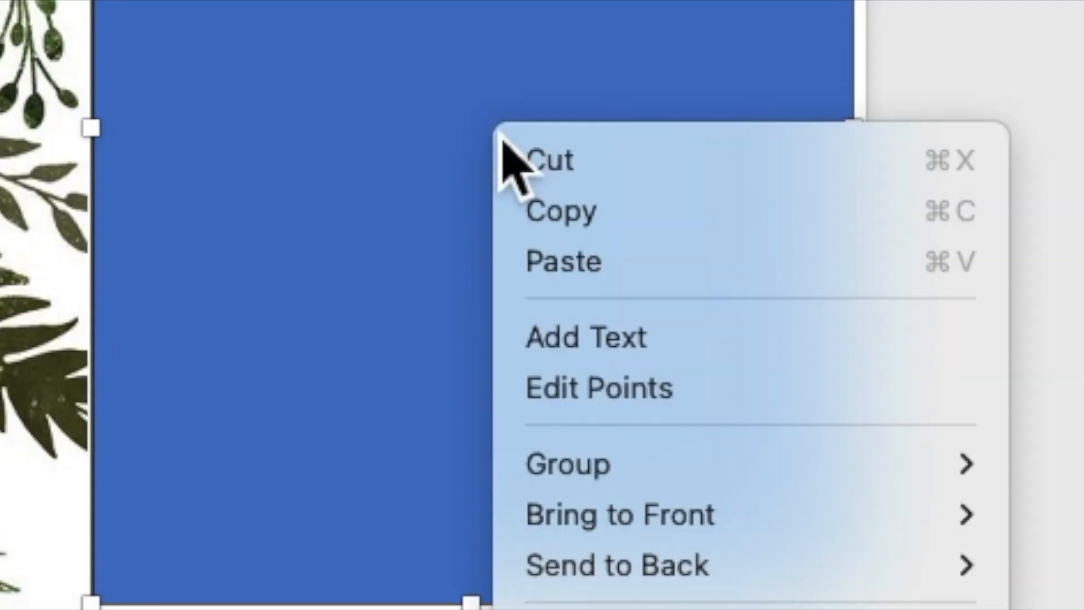
left_click(579, 335)
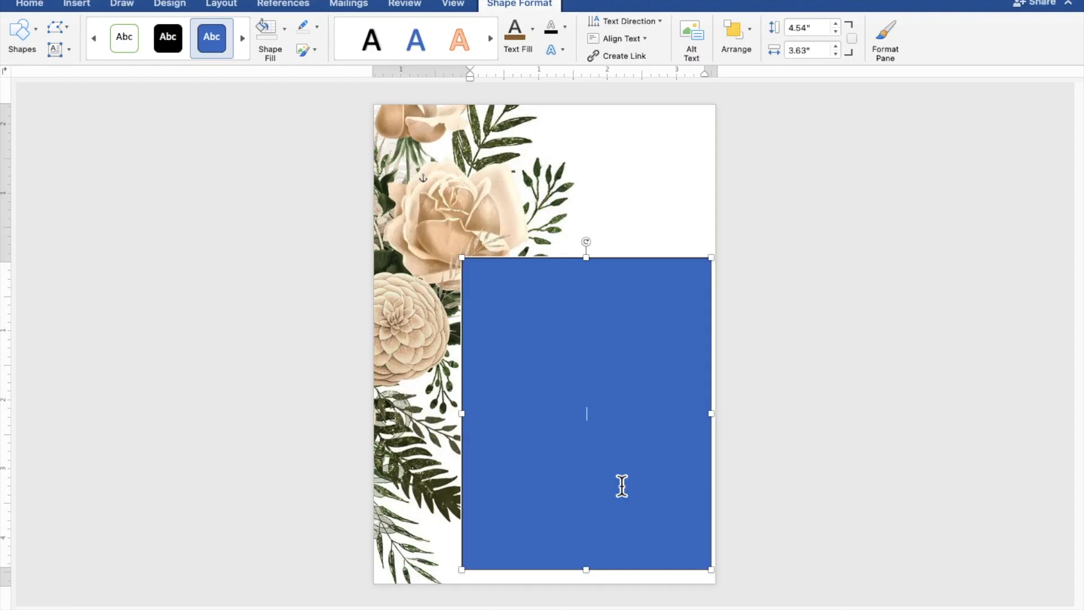
Type TOGETHER WITH THEIR FAMILIES, the groom's name, AND, and the bride's name on separate lines
scroll(621, 486, "up", 5)
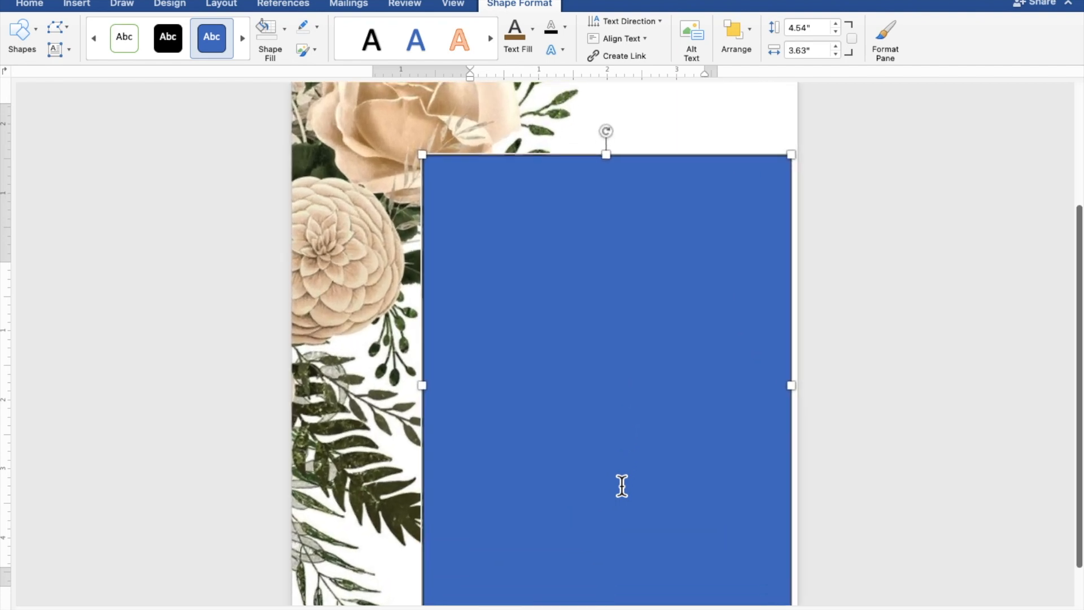
scroll(622, 486, "down", 2)
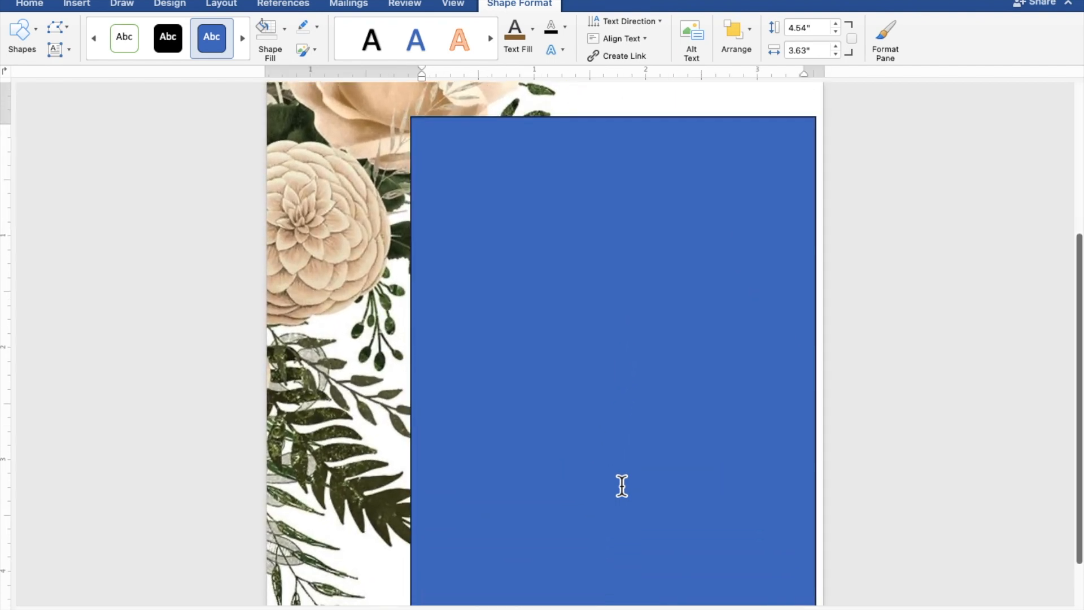
scroll(622, 486, "up", 1)
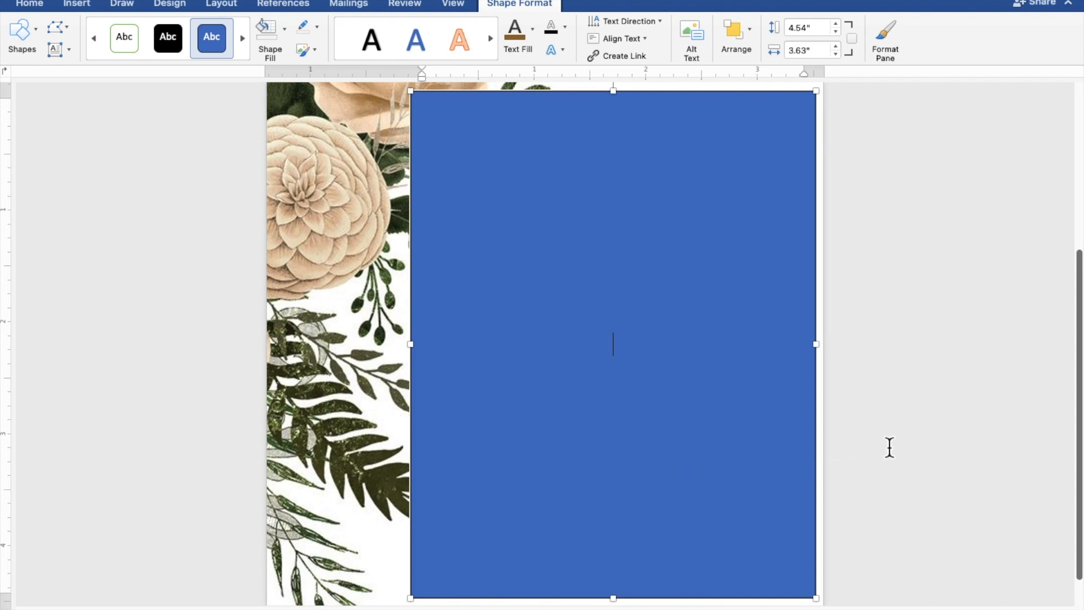
type("TOGETH")
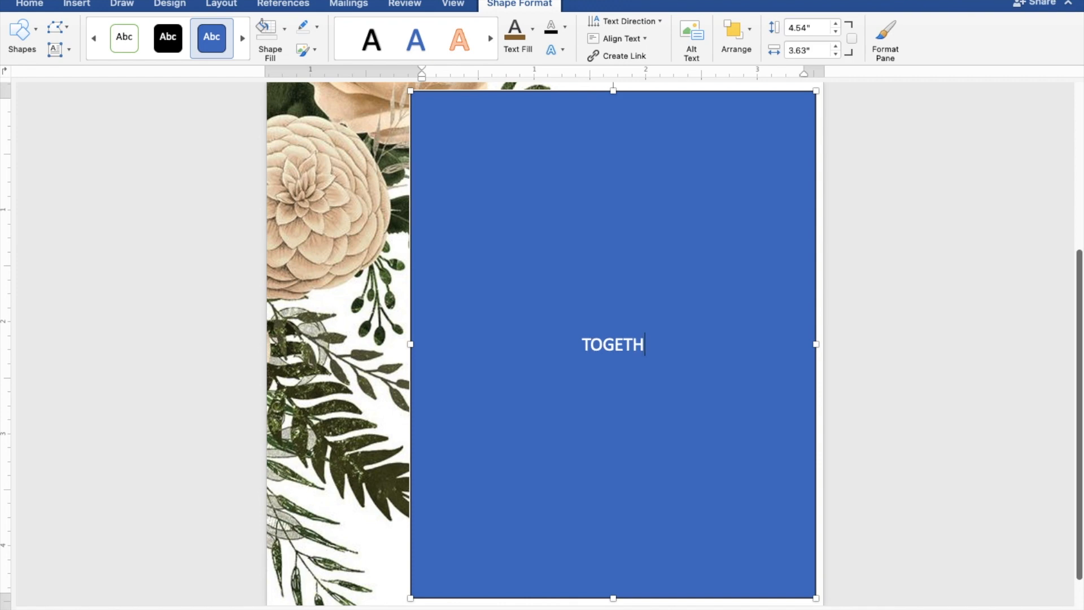
type("ER WITH")
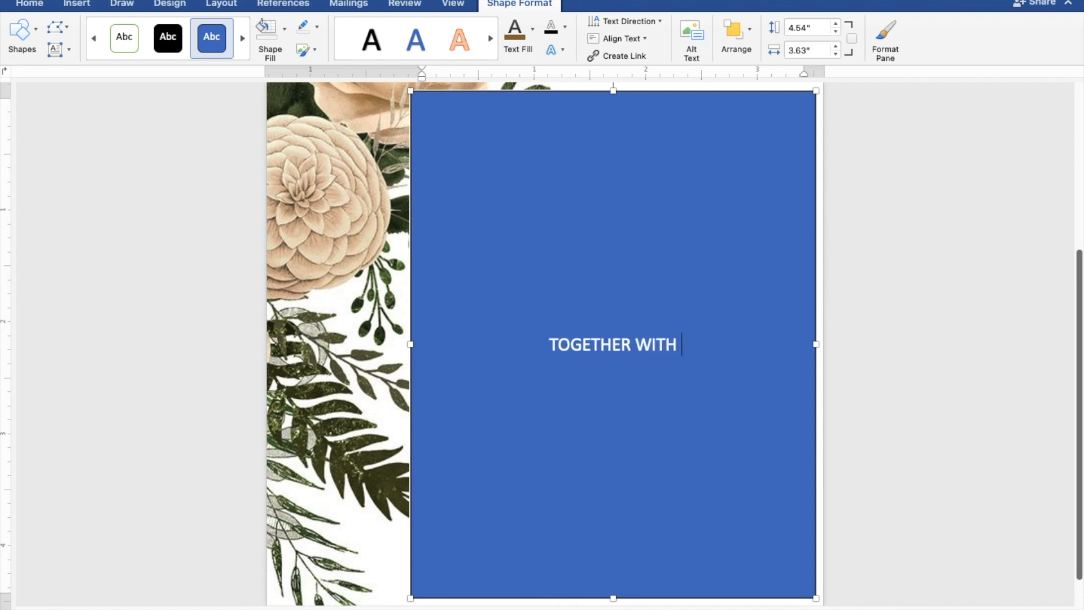
type(" THEI")
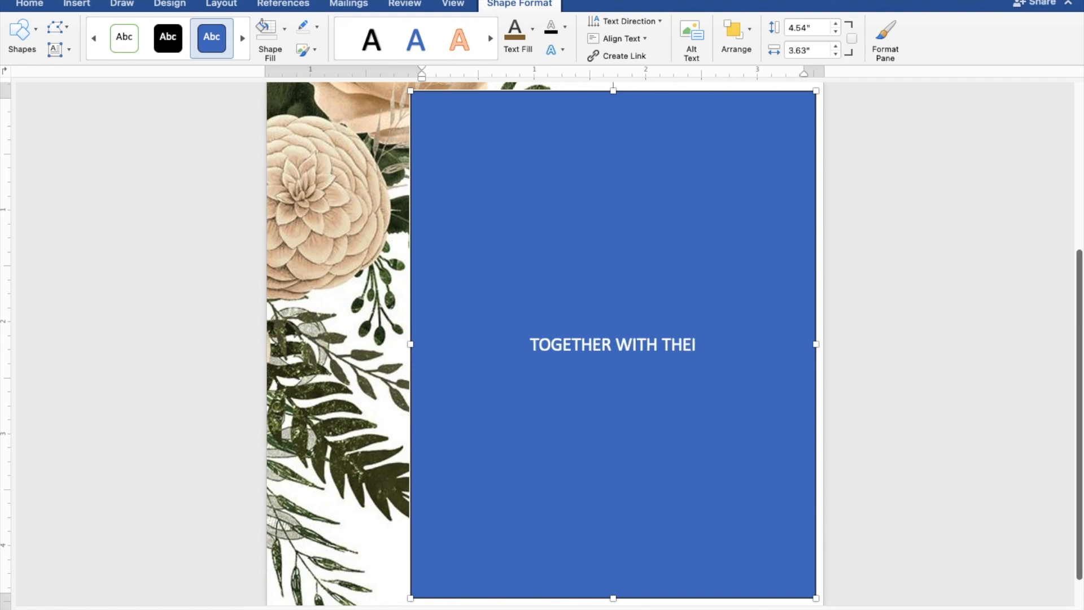
type("R FAMILIES")
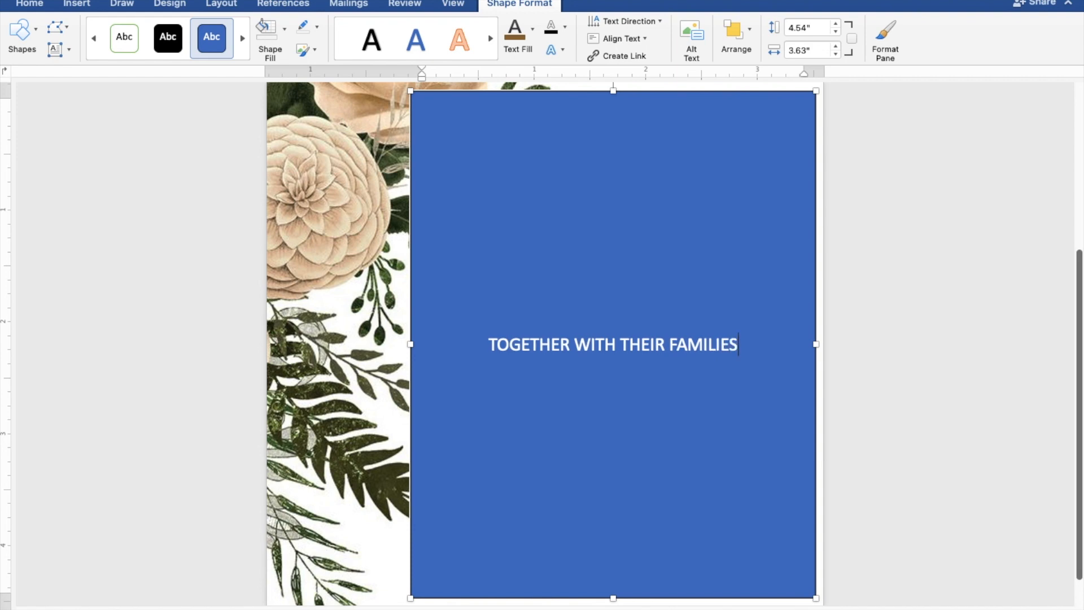
key("Return")
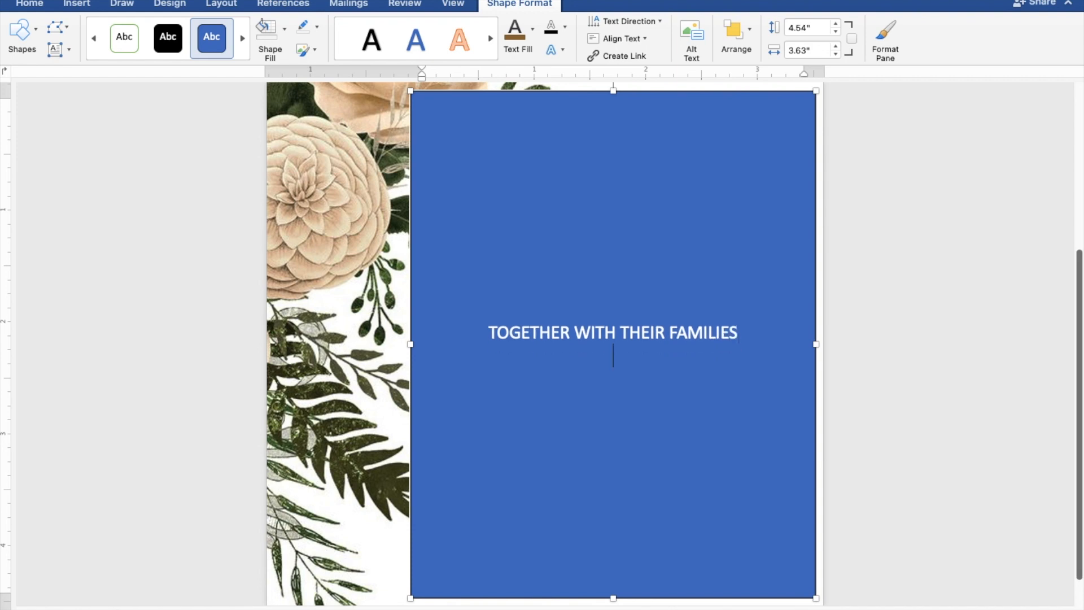
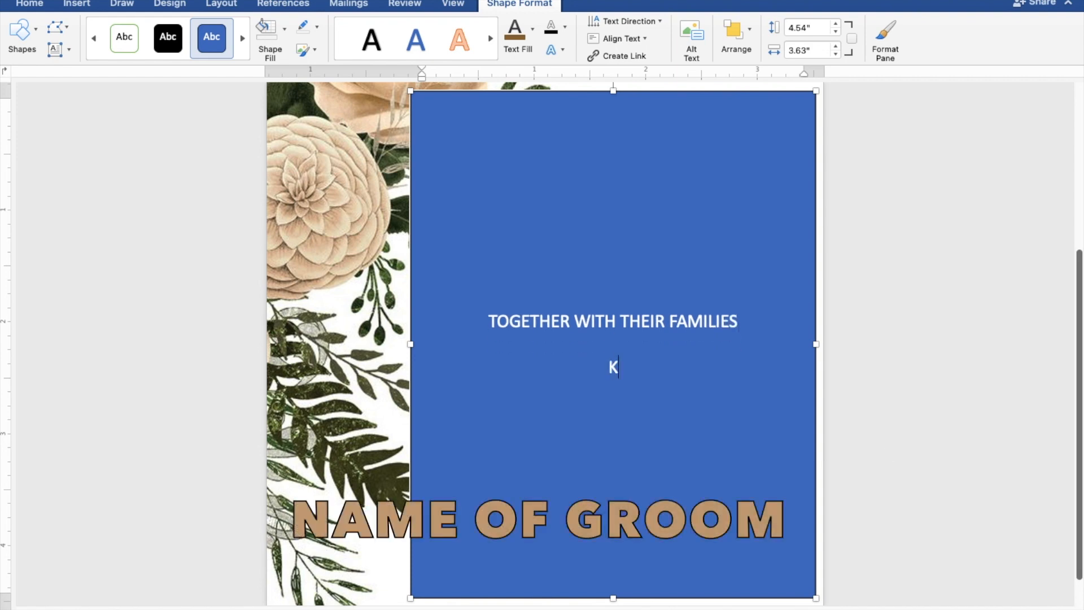
key("Return")
type("AND")
key("Return")
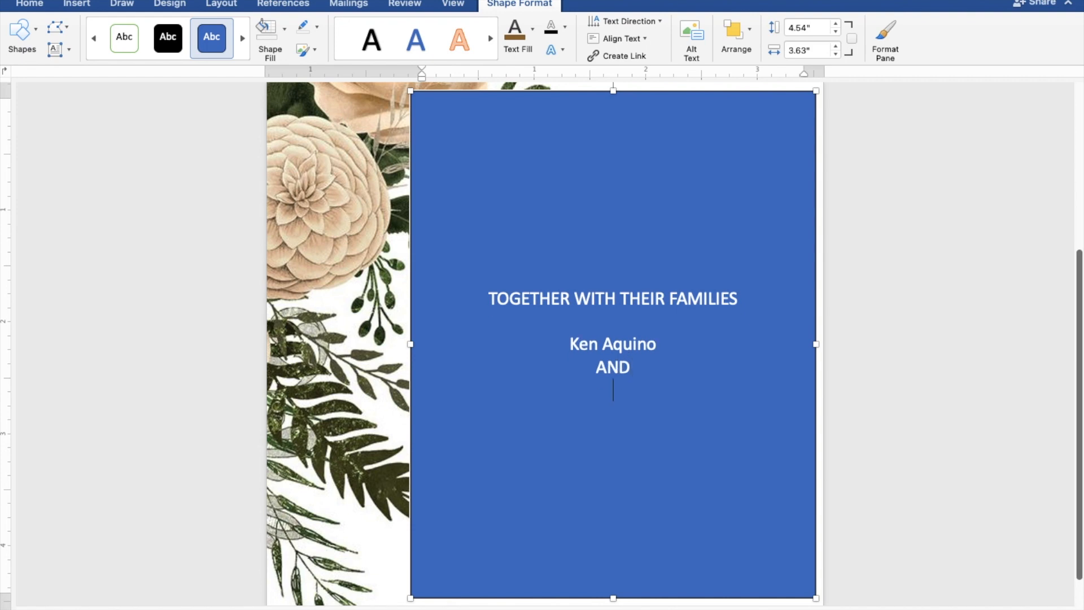
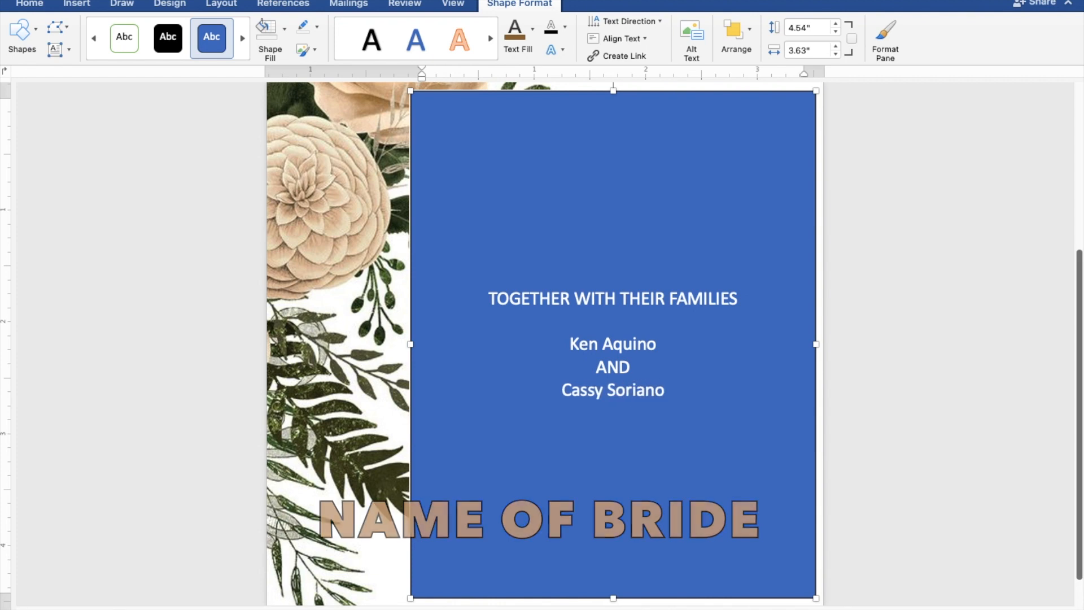
key("Return")
key("Return")
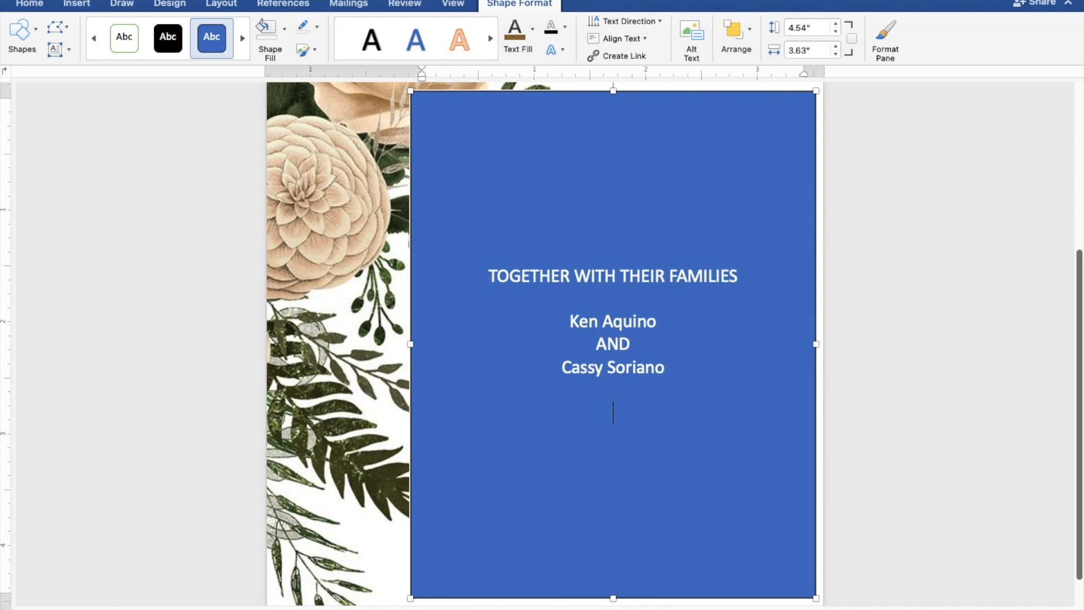
Add the lines REQUEST THE PLEASURE OF YOUR PRESENCE and AS THEY JOYFULLY UNITE IN MARRIAGE
type("REQUEST THE")
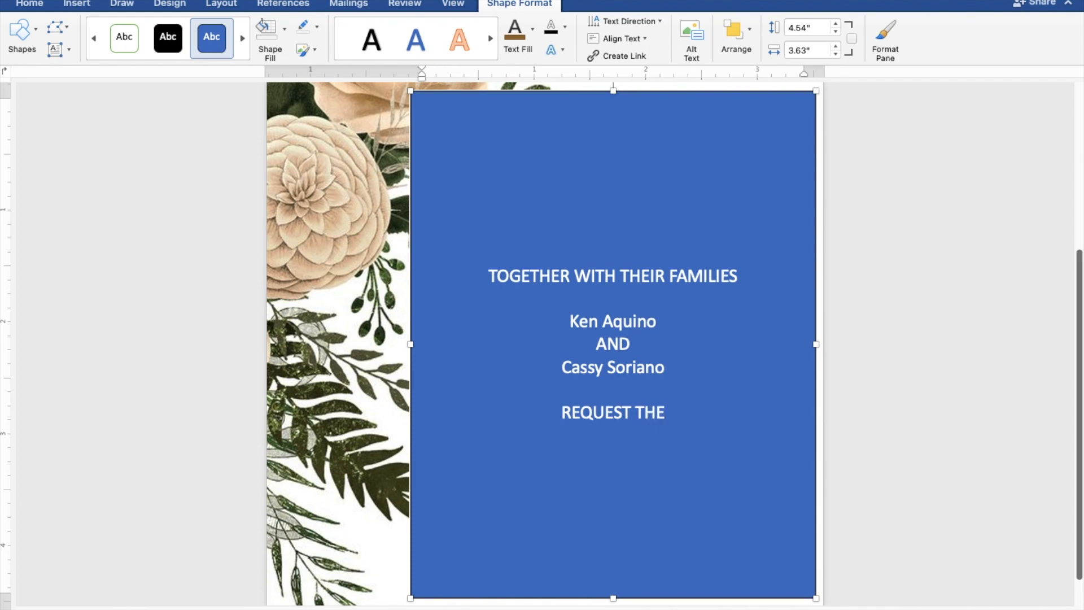
type(" PLE")
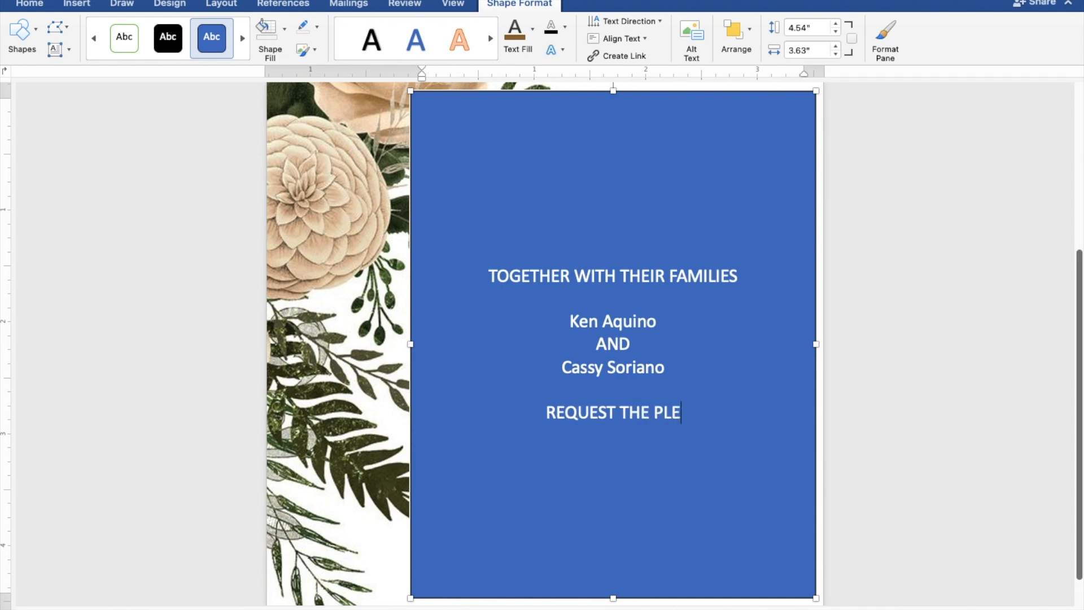
type("ASUR")
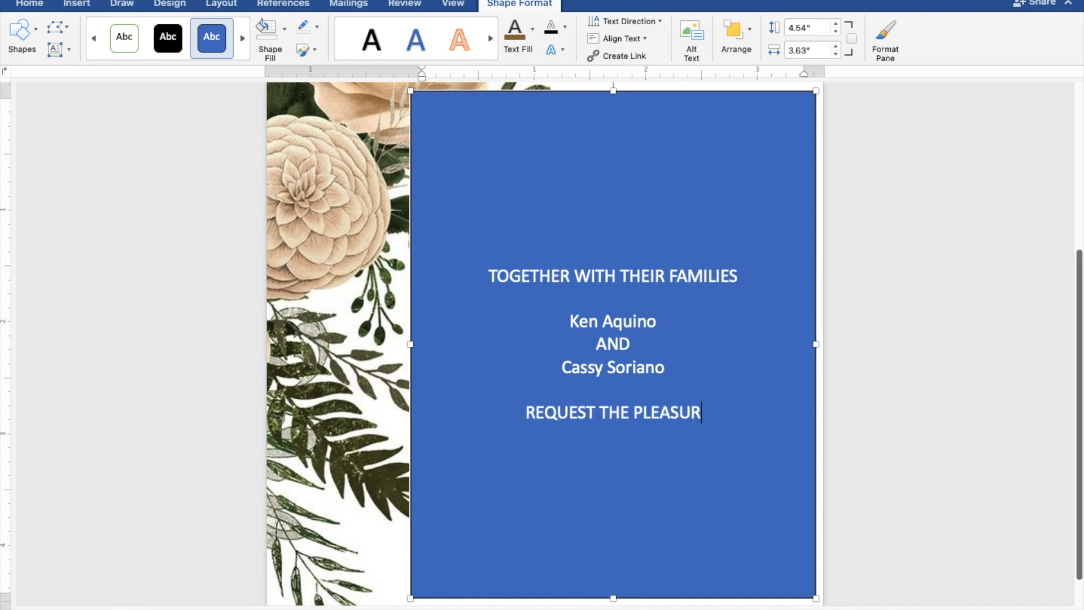
type("E OF")
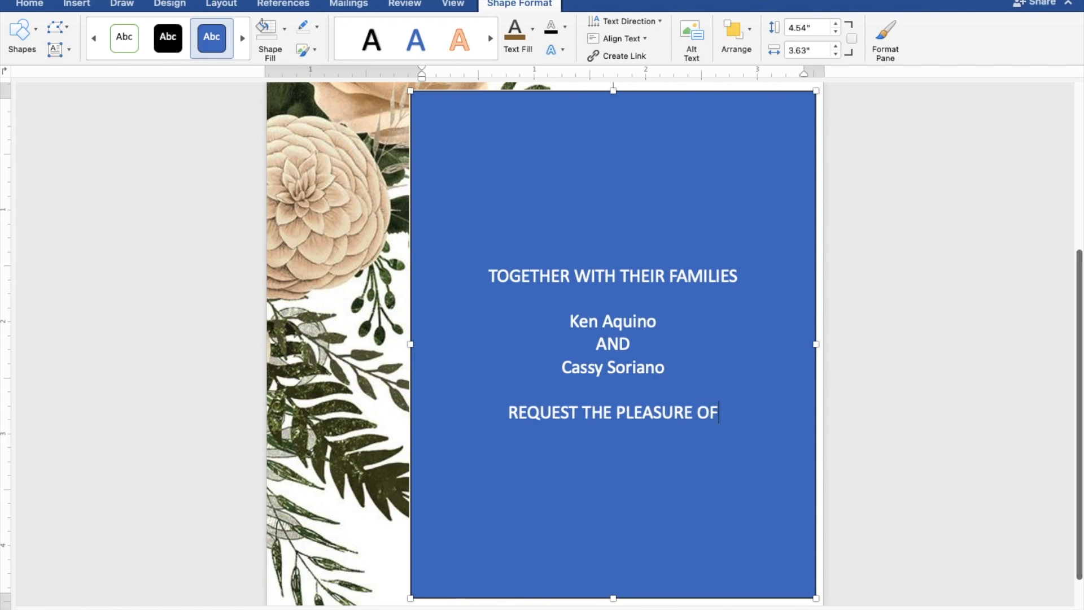
type(" YO")
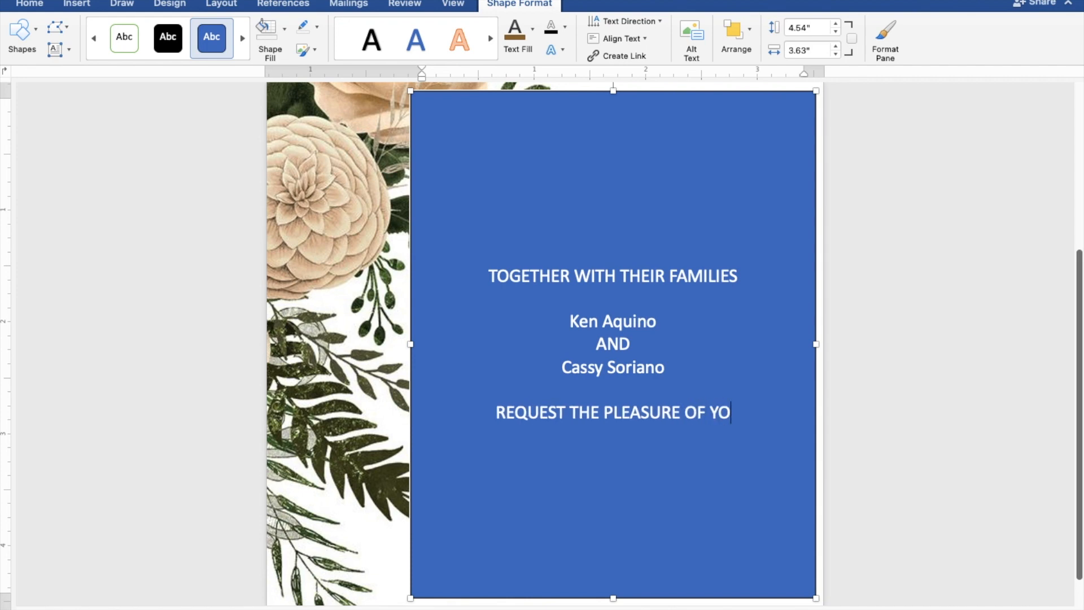
type("UR P")
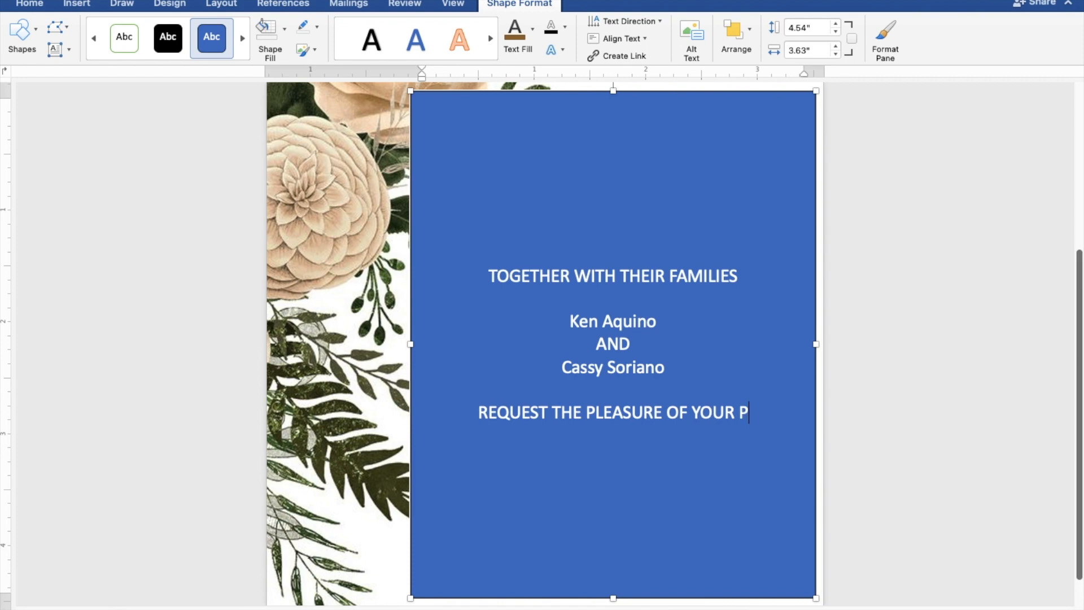
type("RESENCE")
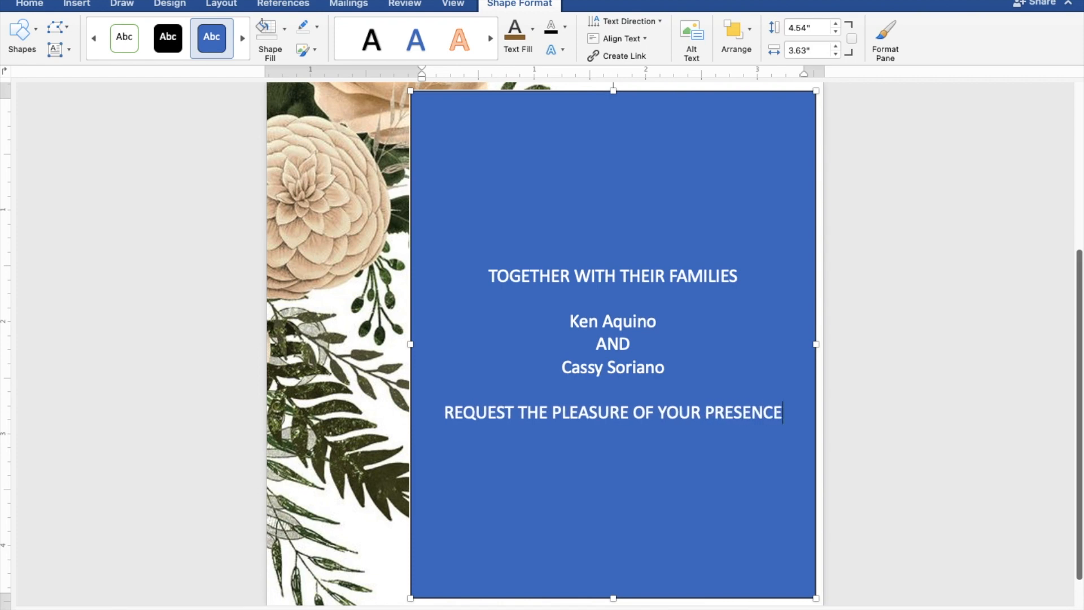
key("Return")
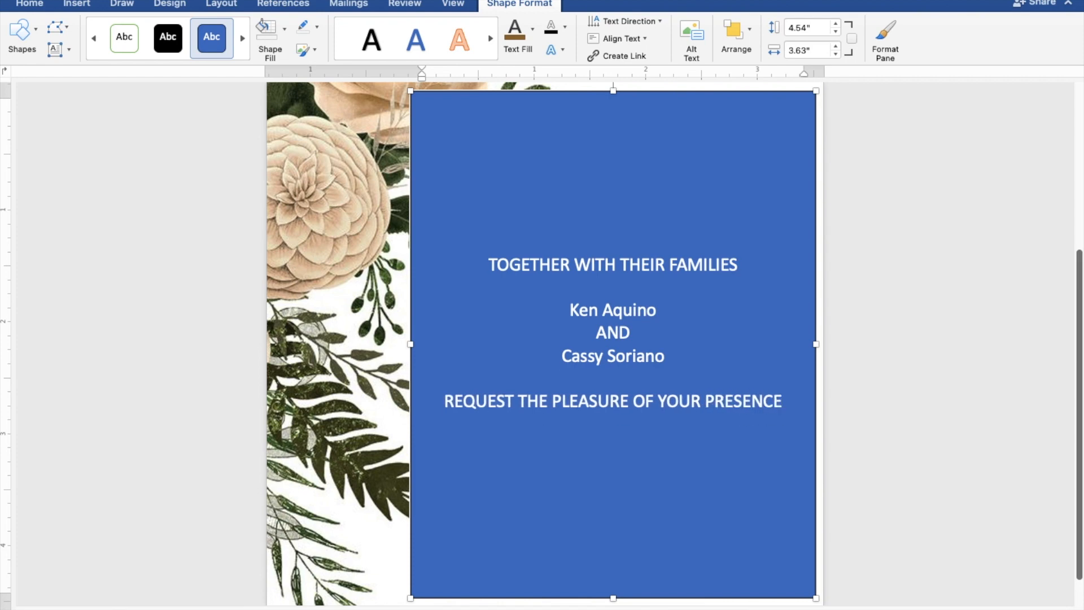
type("AS THEY JOYFUL")
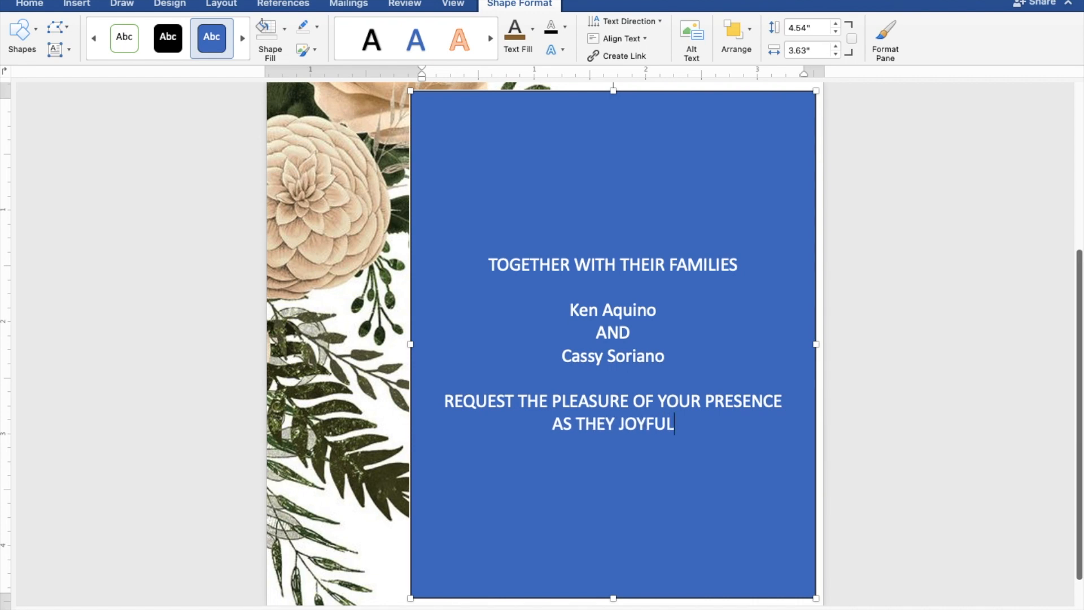
type("LY U")
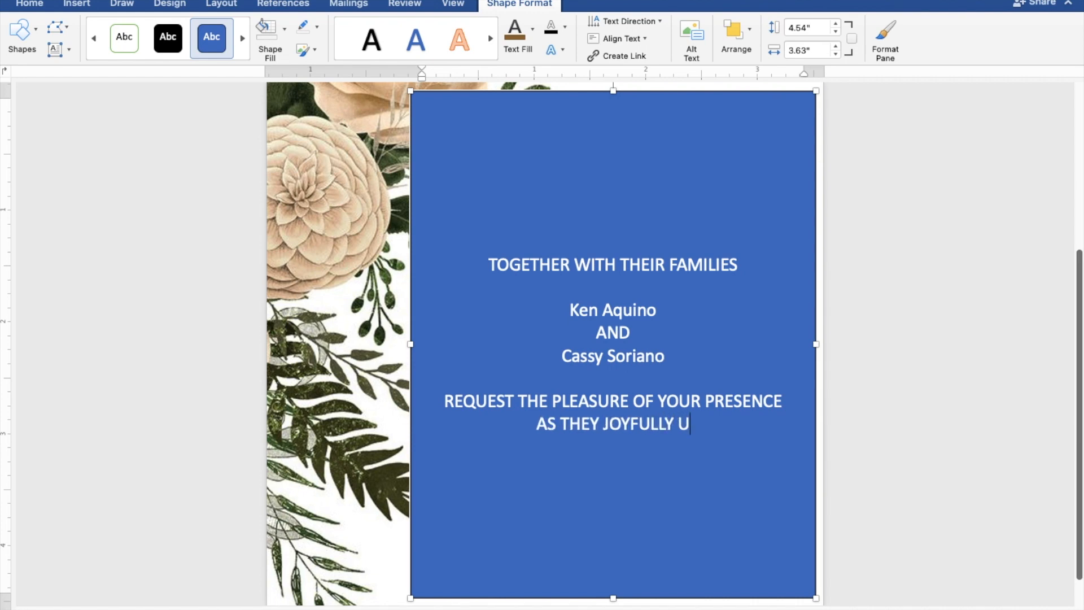
type("NITE ")
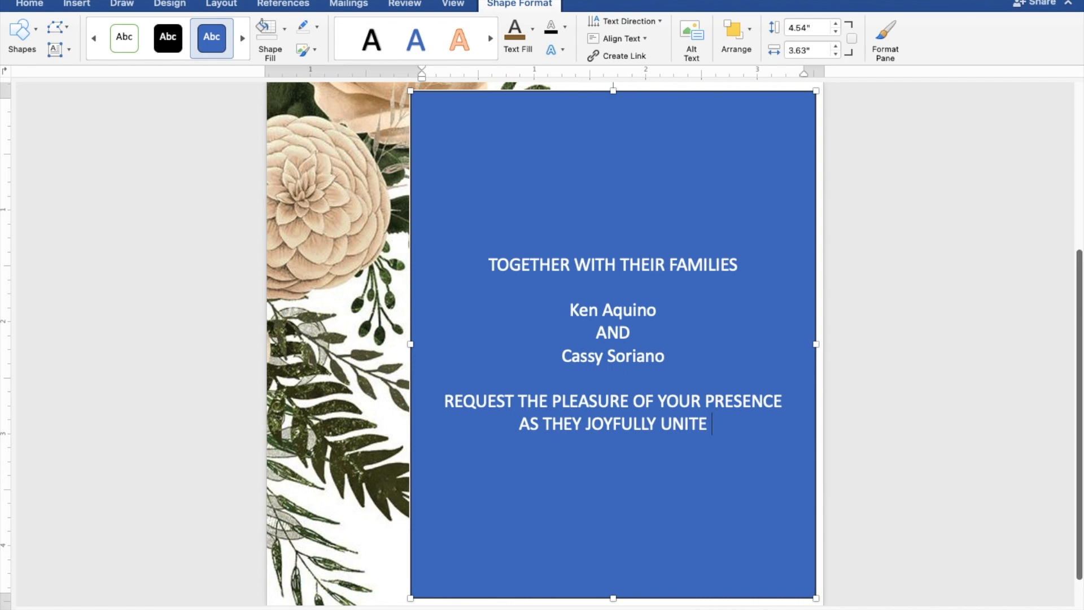
type("IN MARR")
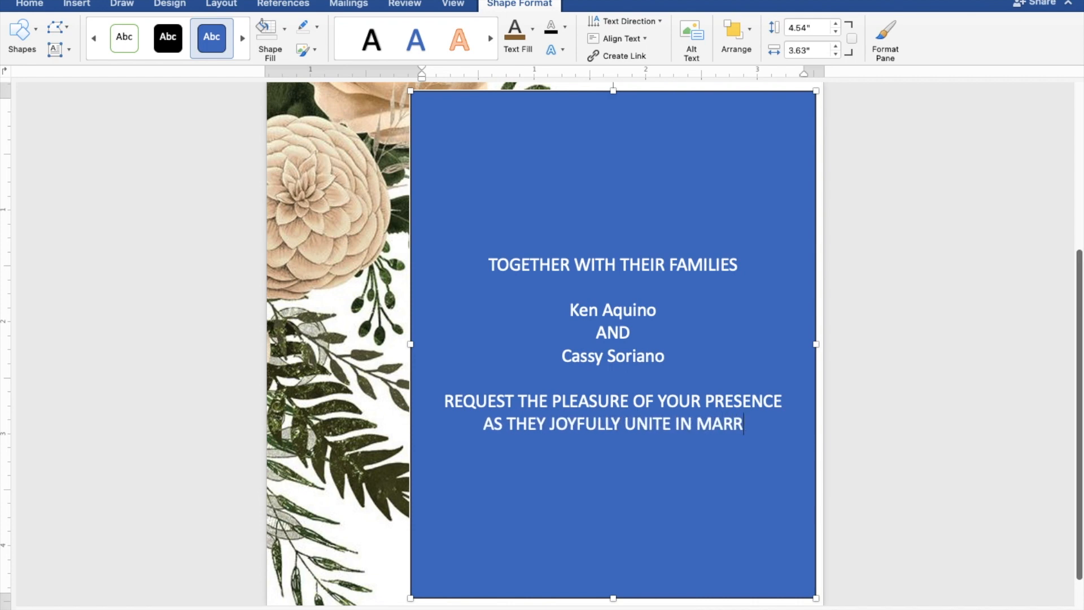
type("IAGE")
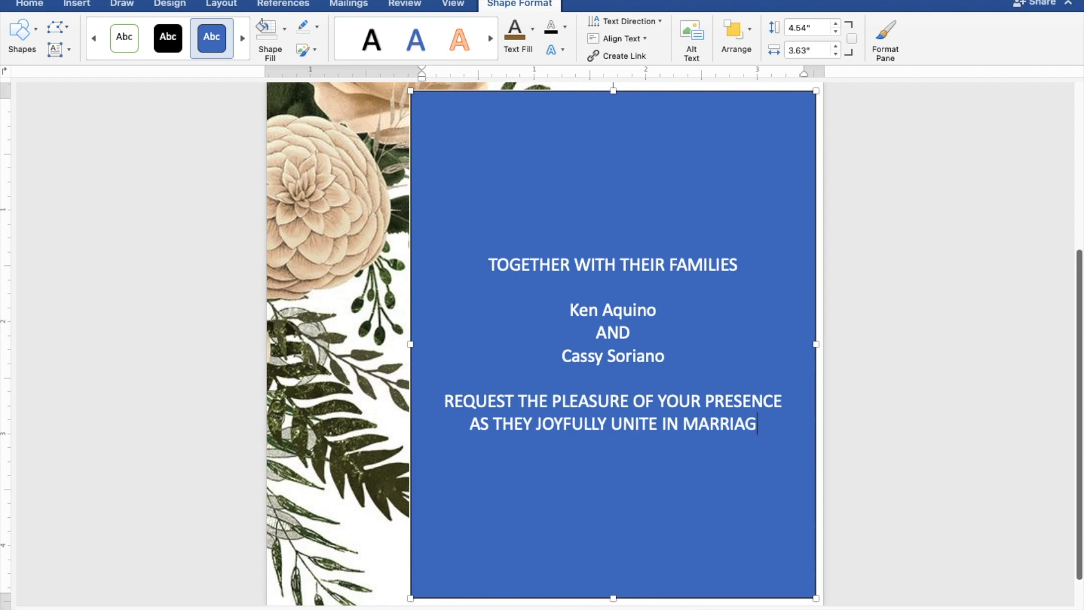
key("Return")
key("Return")
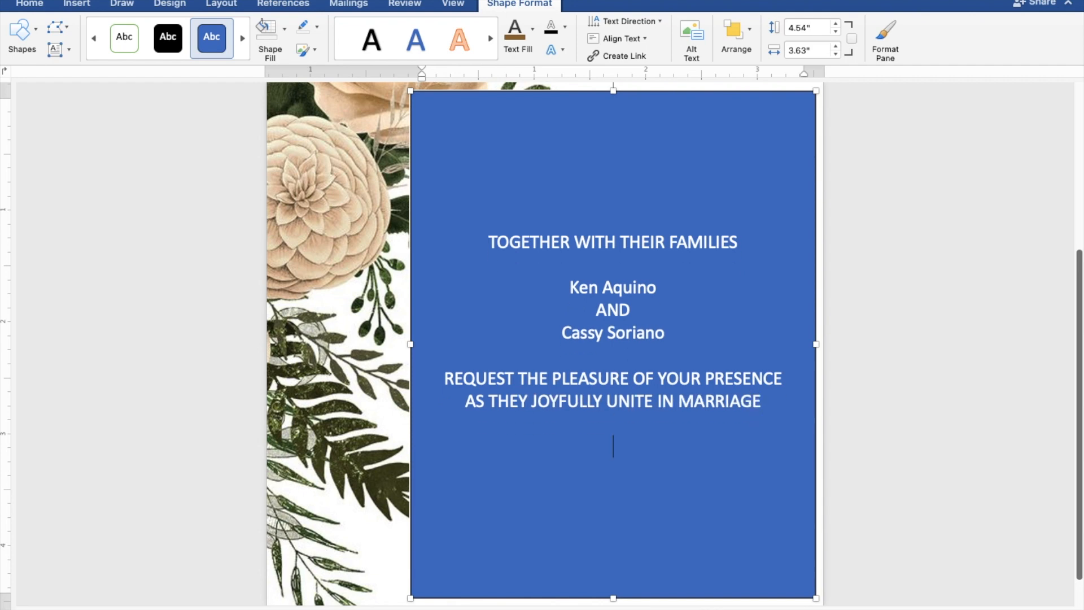
Add the date and time lines: SUNDAY, AUGUST 27, 2023, 10:00 IN THE MORNING
type("SUN")
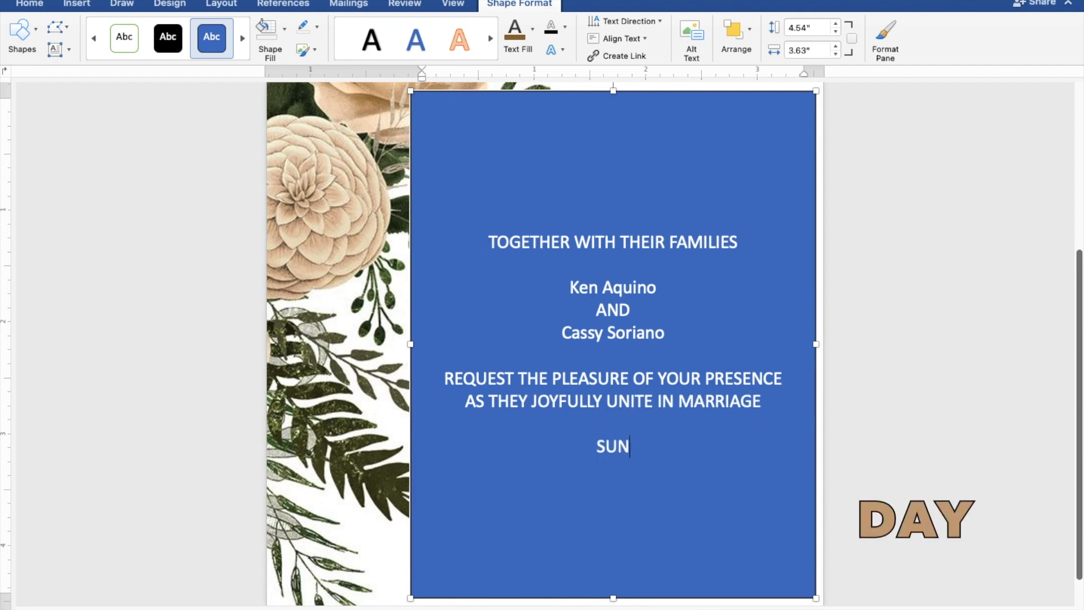
type("DAY")
key("Return")
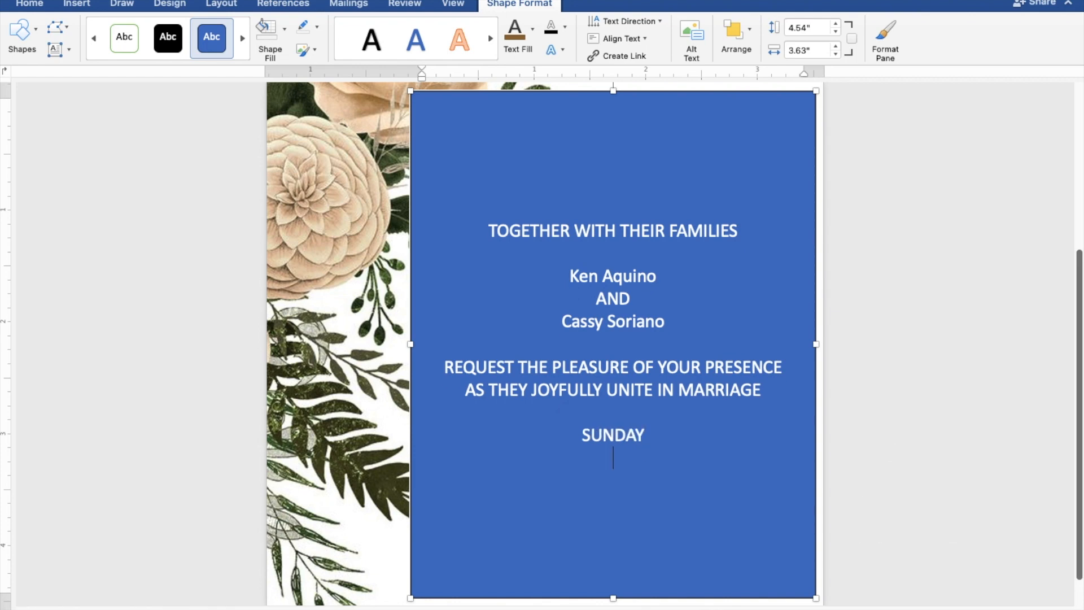
type("AUG")
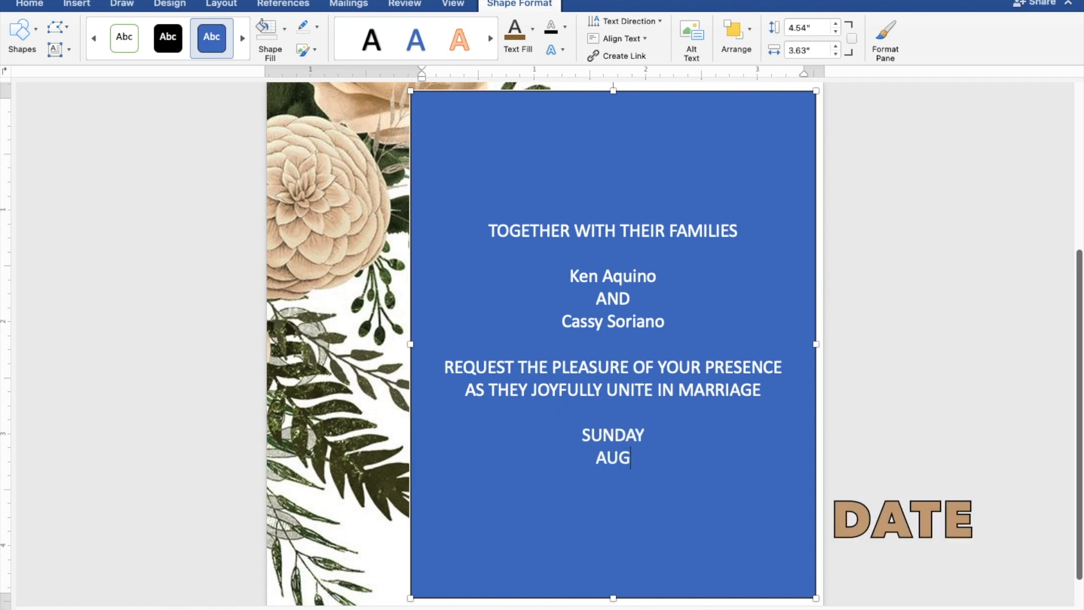
type("UST 27,")
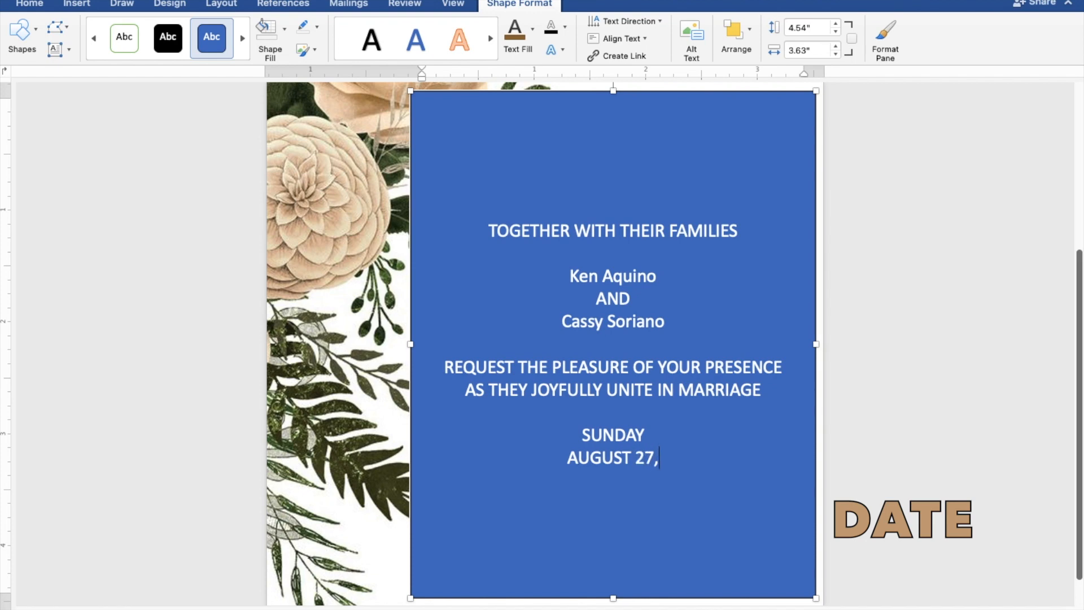
type(" 2023")
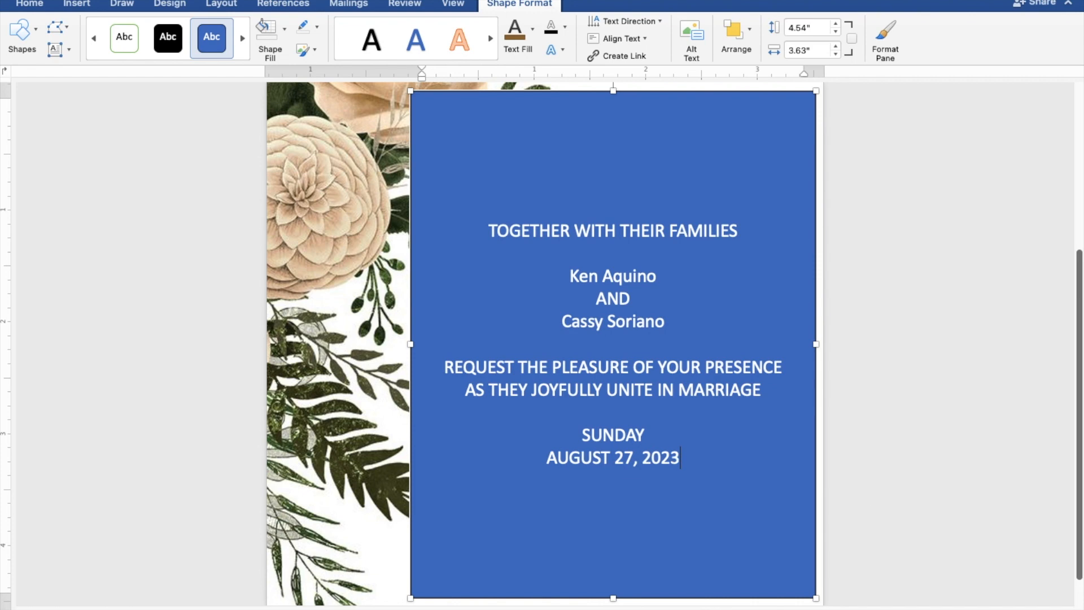
key("Return")
type("10:")
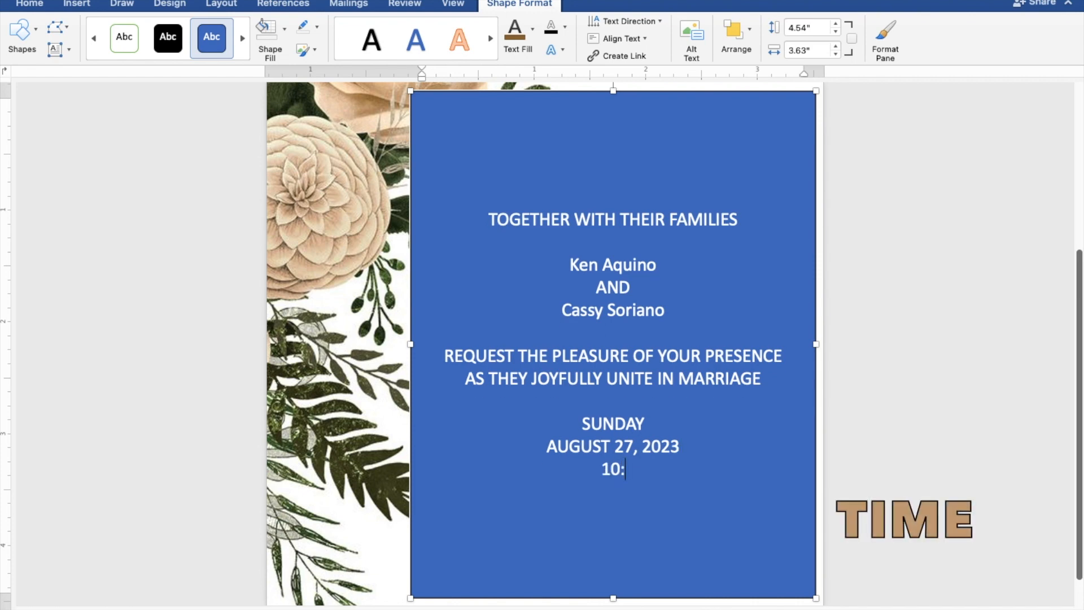
type("00 IN TH")
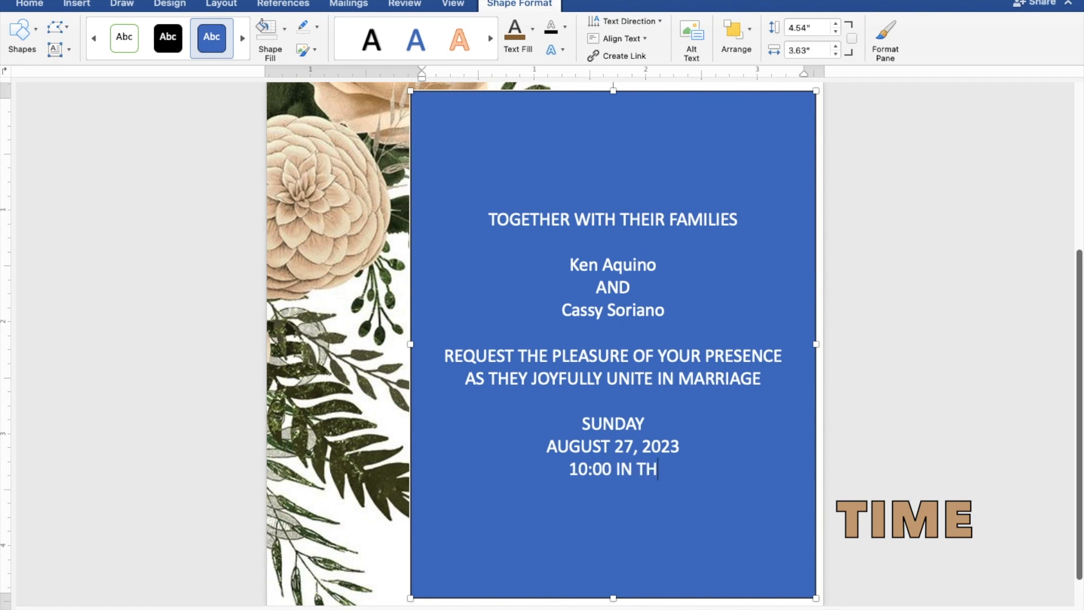
type("E M")
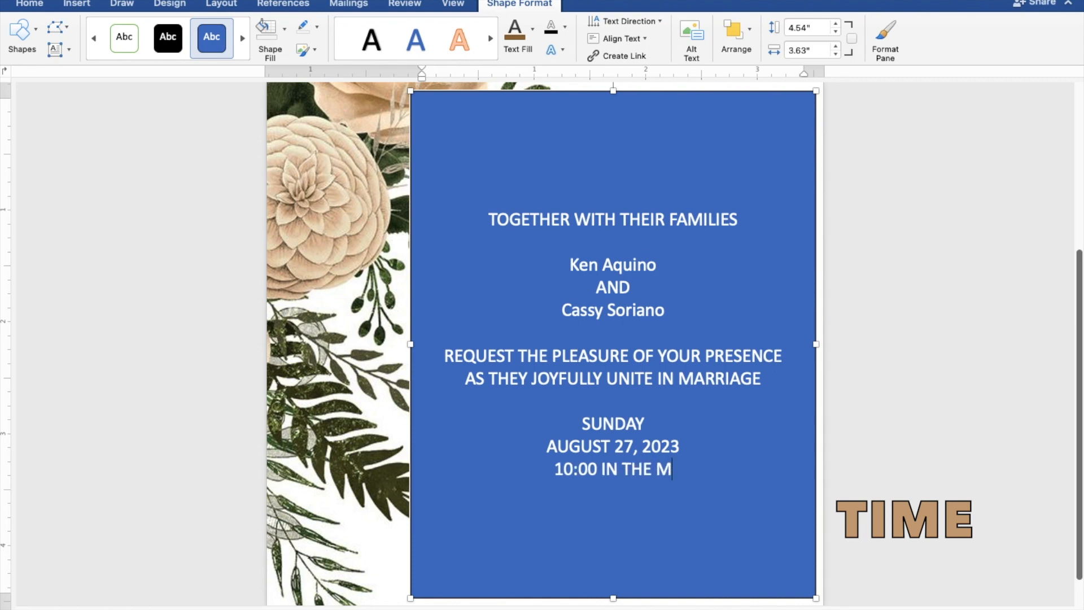
type("ORNING")
key("Return")
Add ST. THOMAS AQUINAS PARISH CHURCH, MANGALDAN, PANGASINAN, and 'Reception to follow'
type("S")
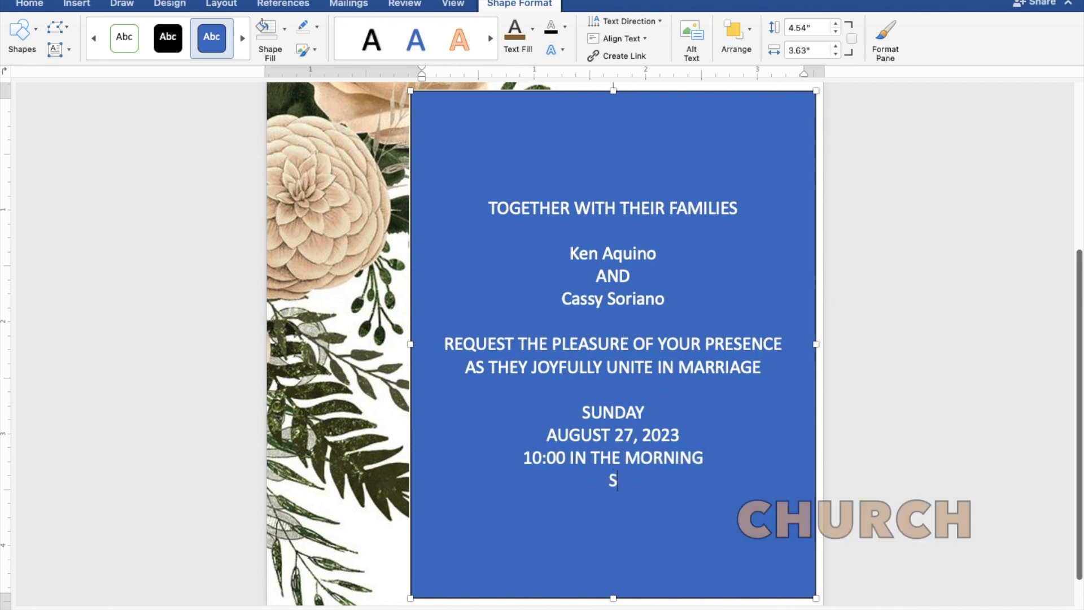
type("T. T")
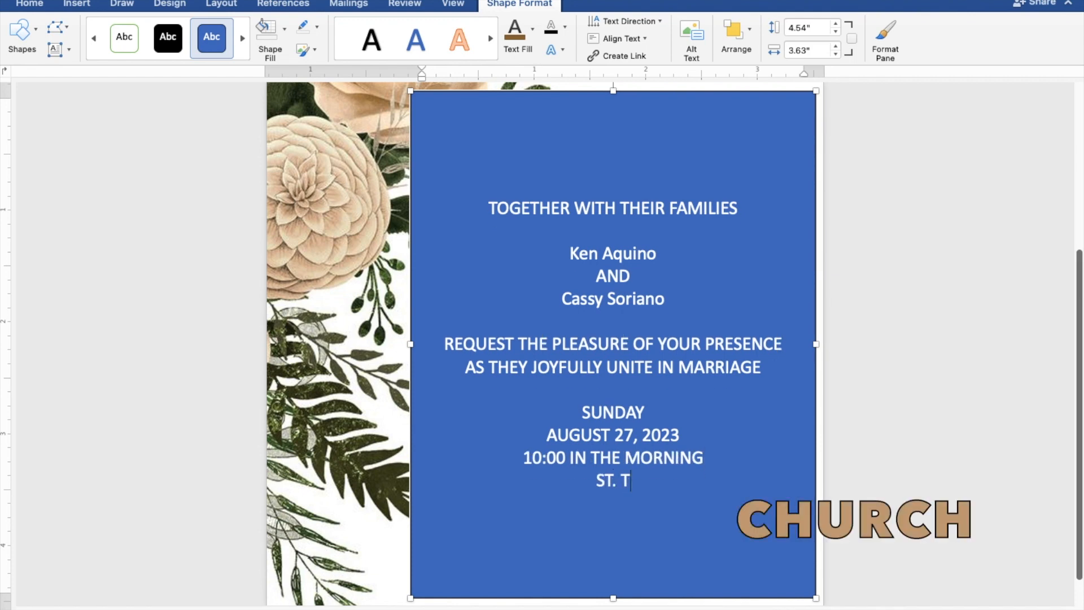
type("HOMA")
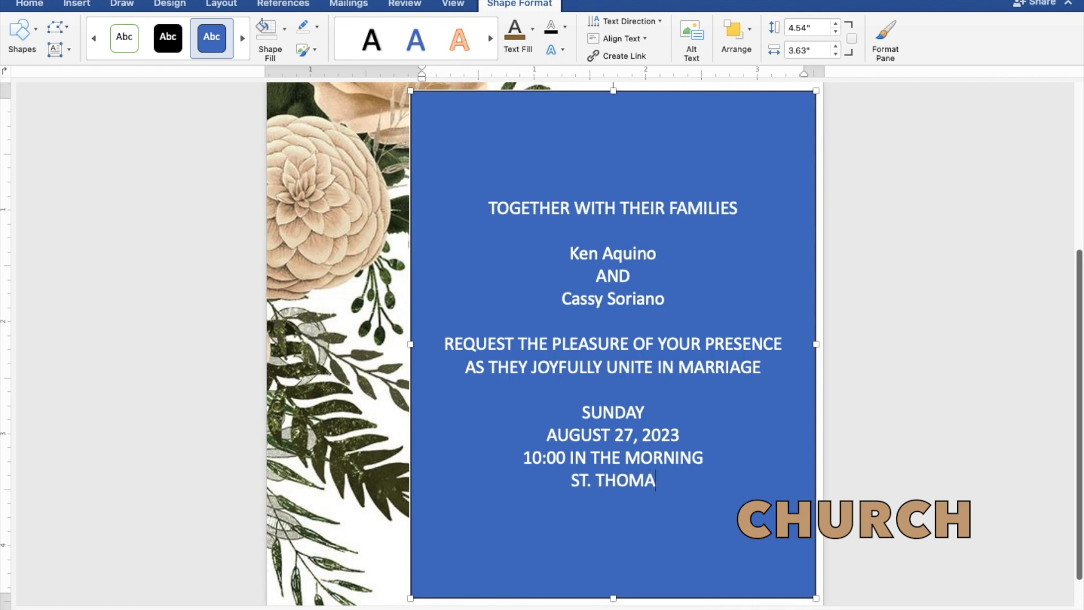
type("S AQ")
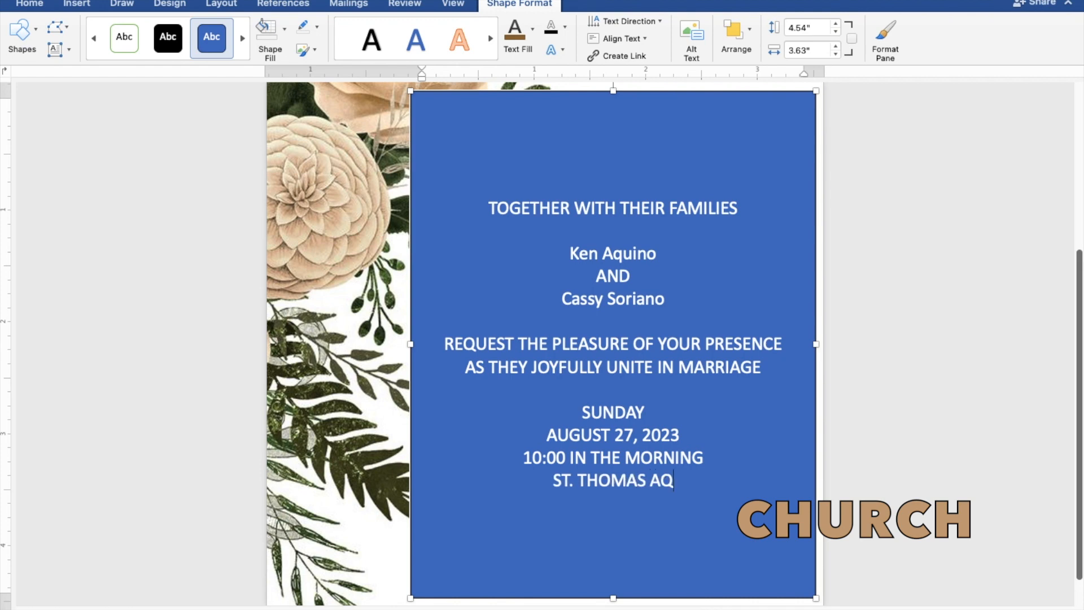
type("UINA")
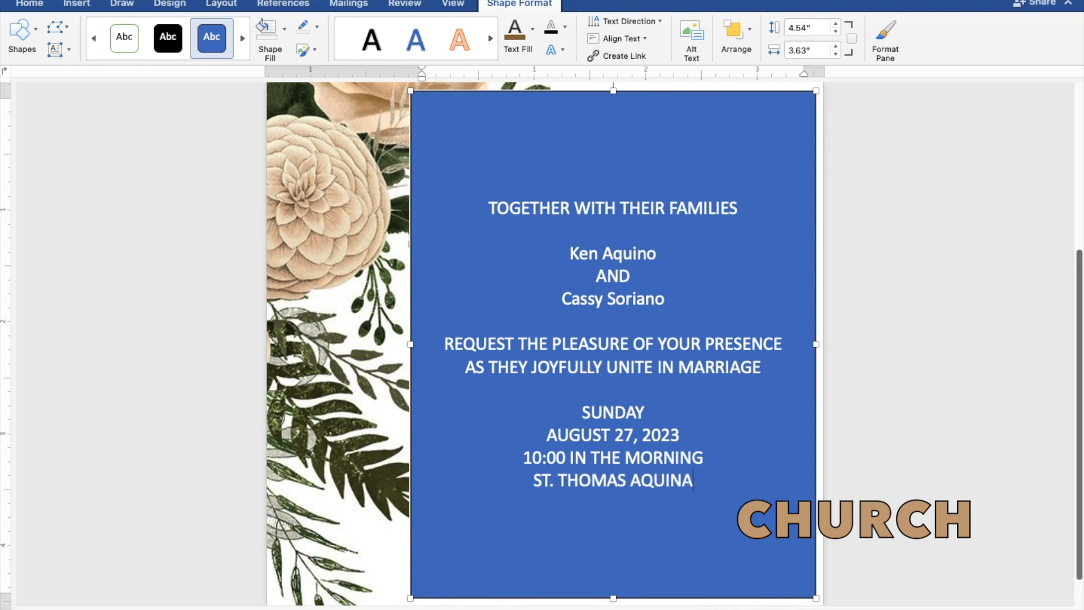
type("S PA")
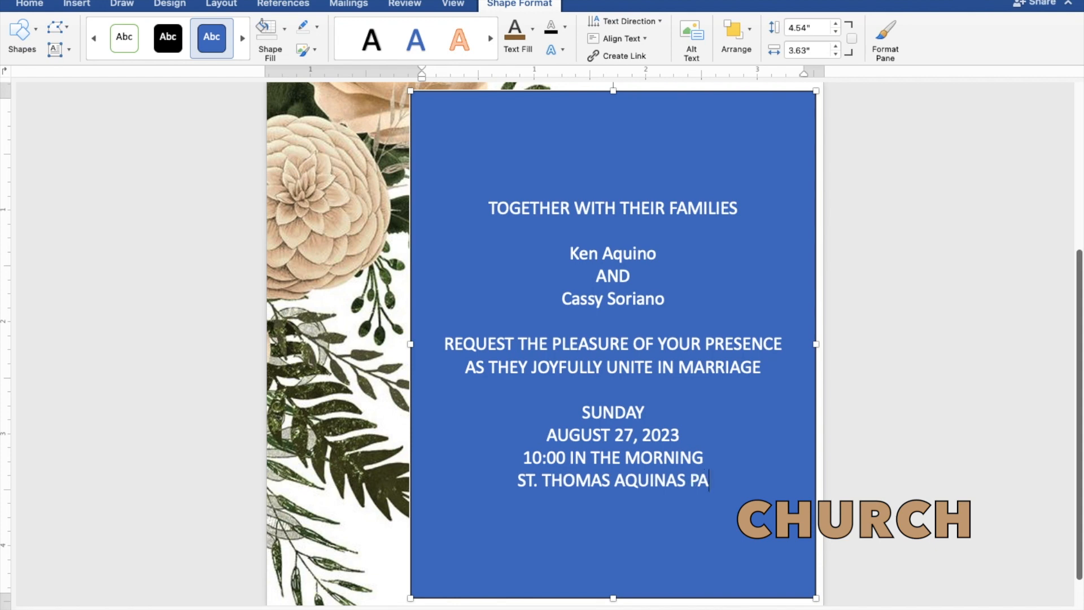
type("RISH CHURCH")
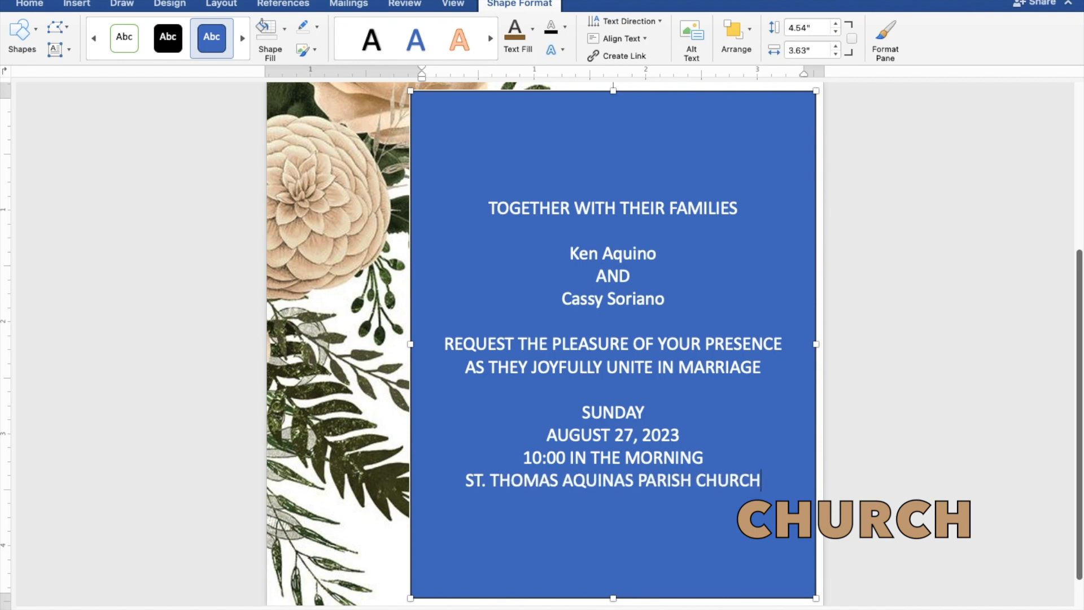
key("Return")
type("MANGALDAN, P")
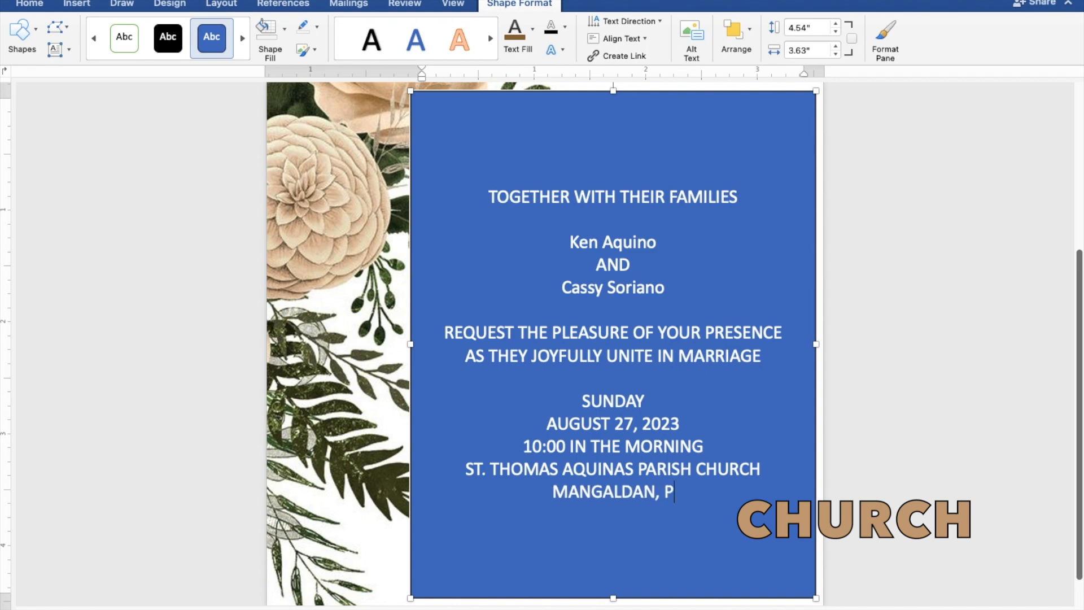
type("ANGA")
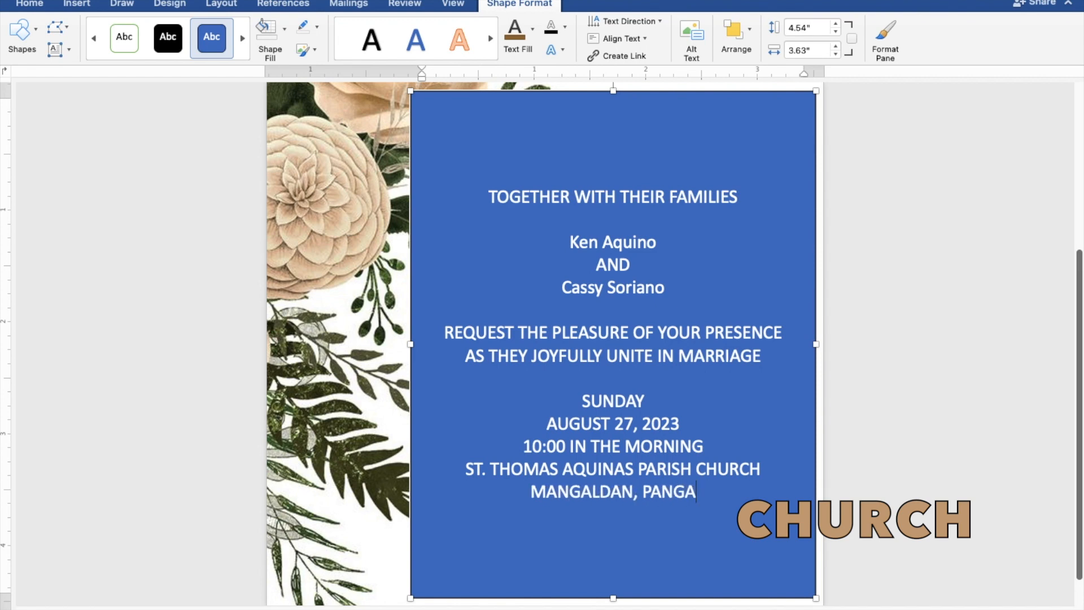
type("SINAN")
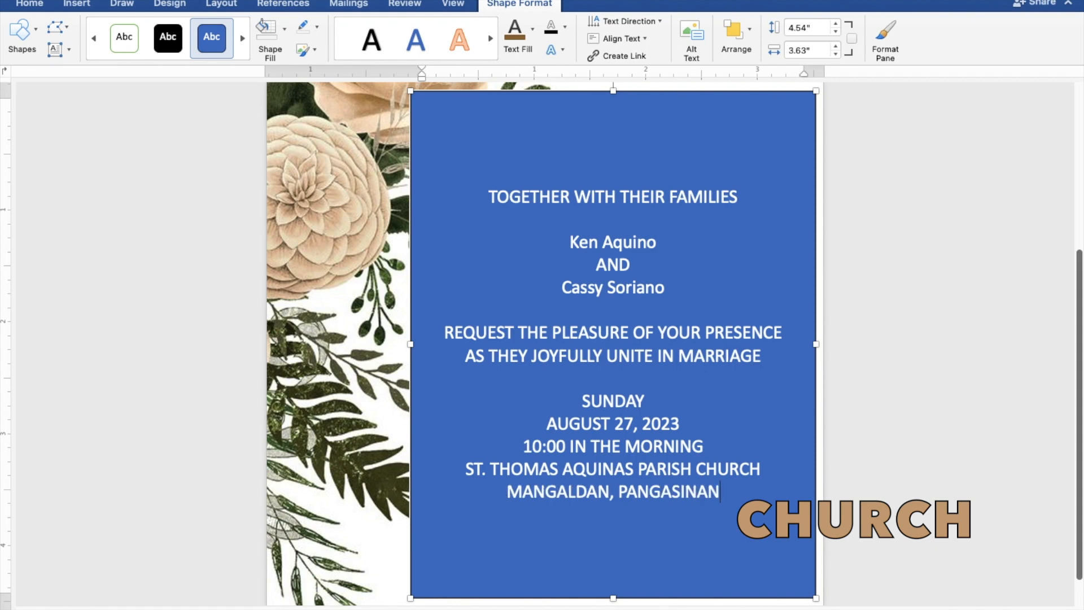
key("Return")
key("Return")
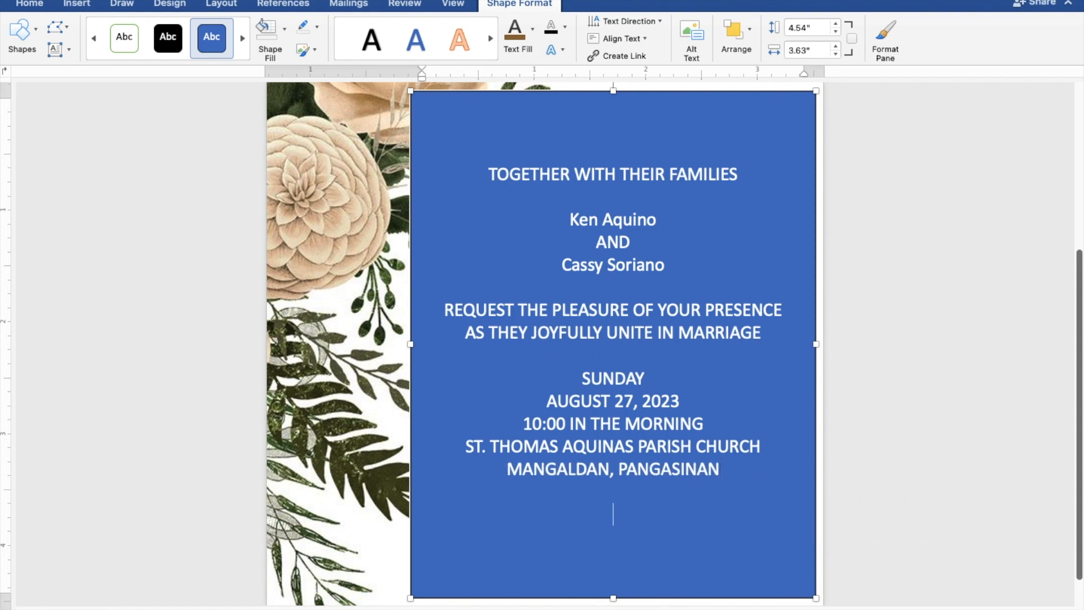
type("Reception to foll")
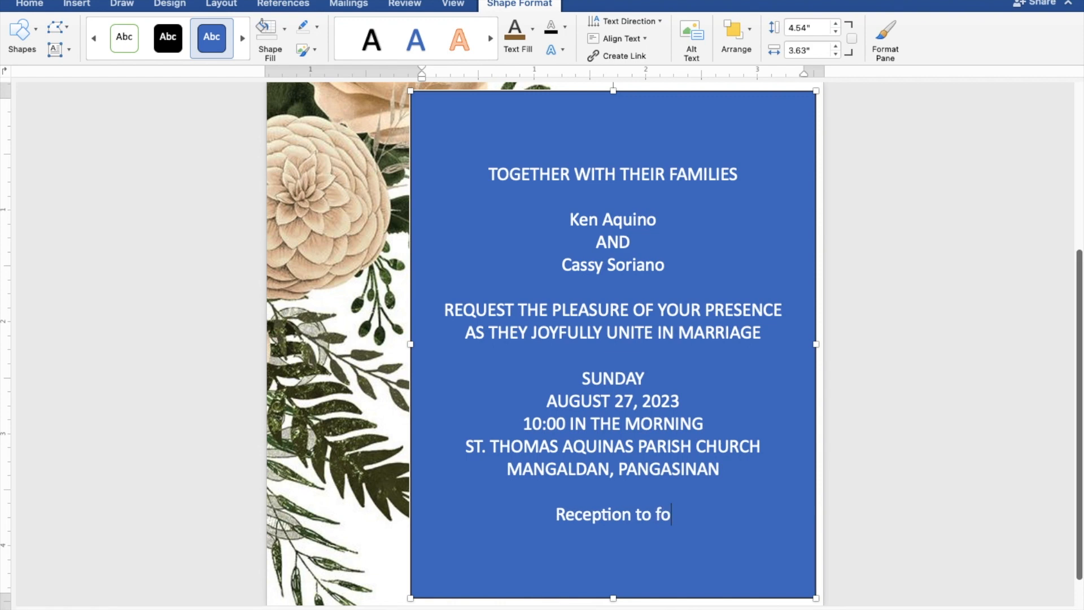
type("w")
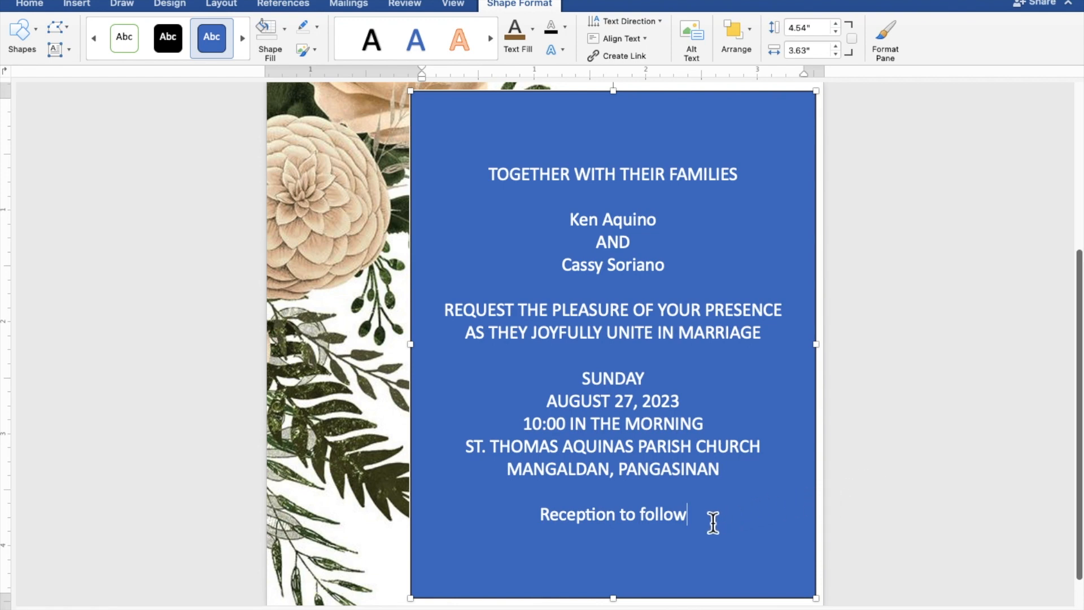
Give the text box No Fill and No Outline, and make all its text black
left_click_drag(690, 516, 487, 186)
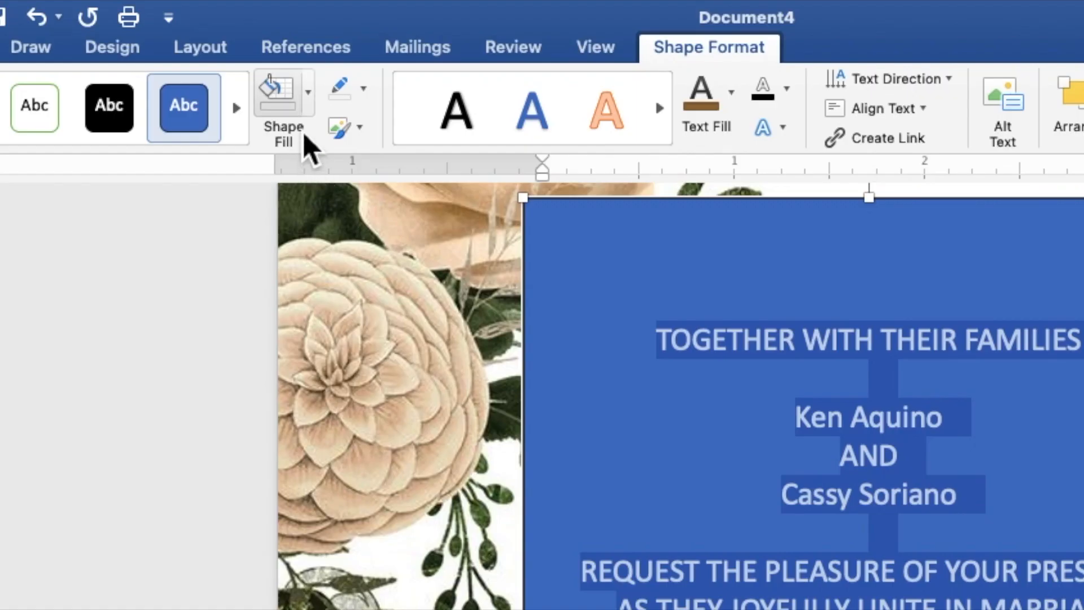
left_click(309, 110)
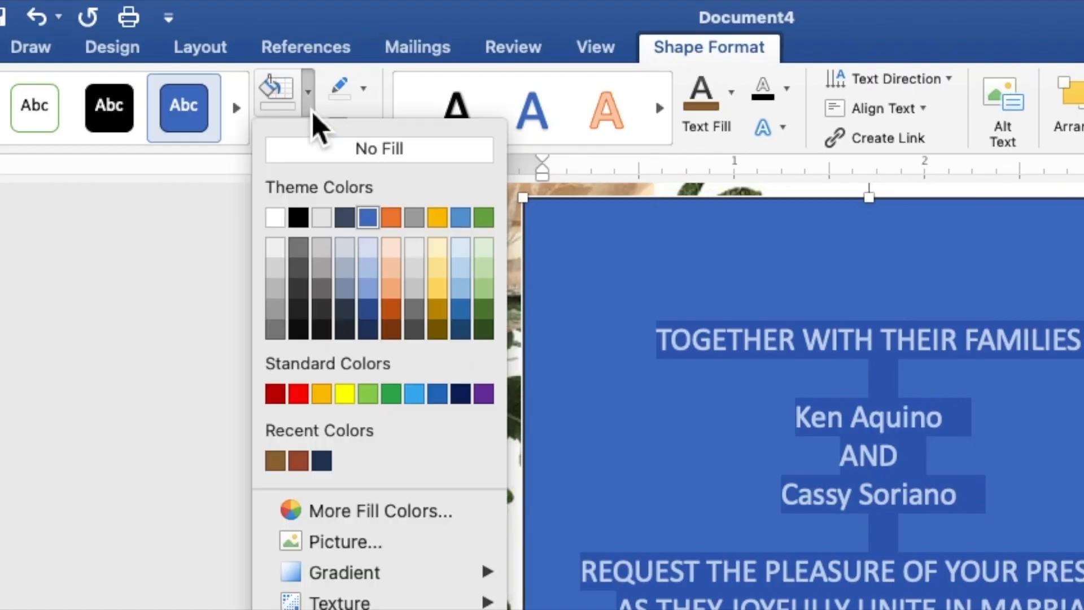
left_click(318, 153)
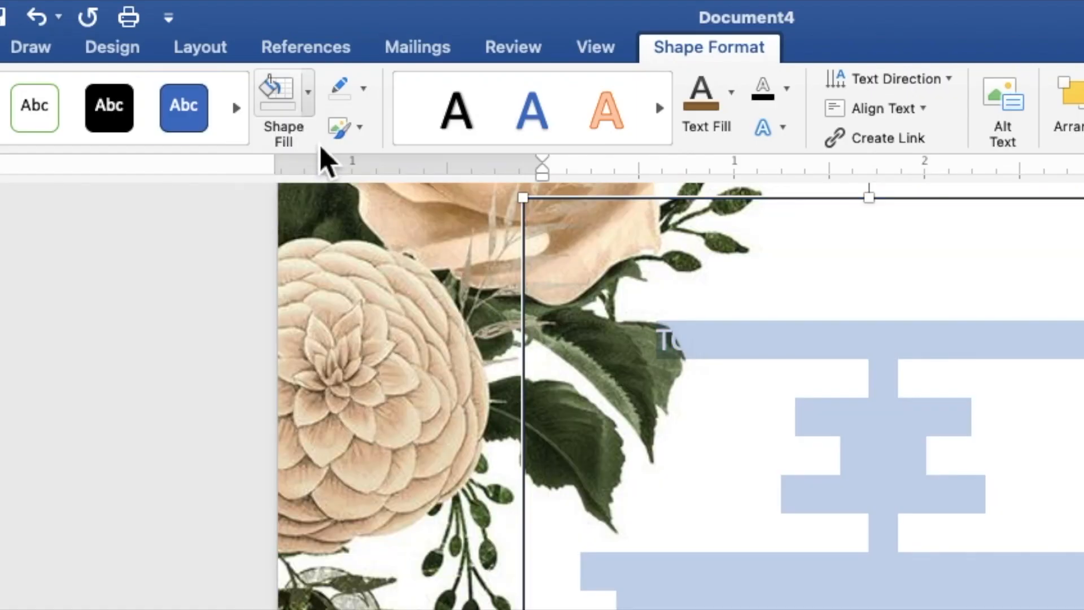
left_click(367, 98)
left_click(380, 145)
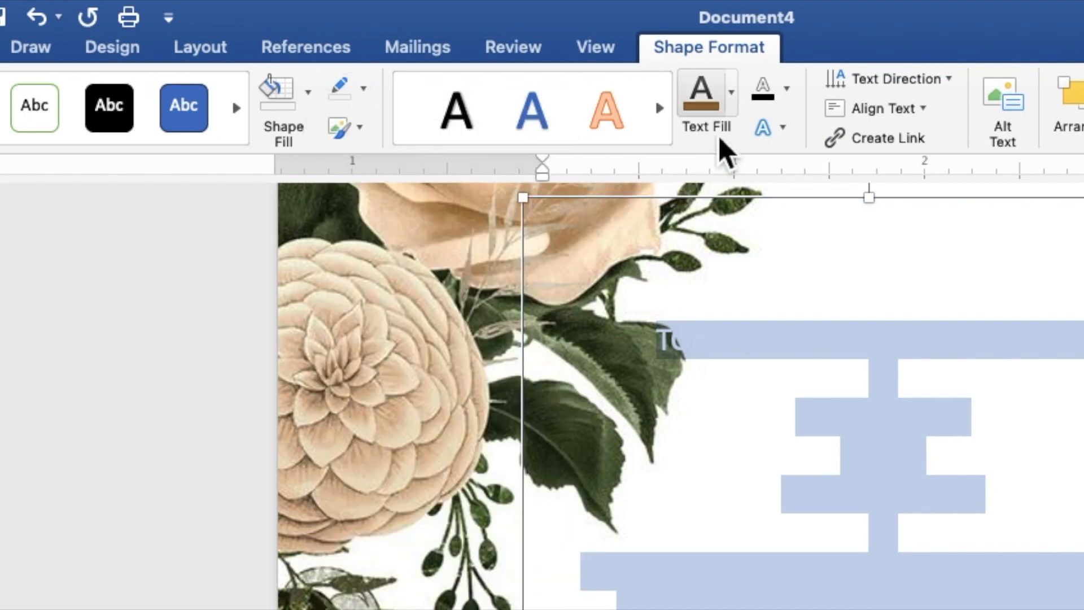
left_click(731, 93)
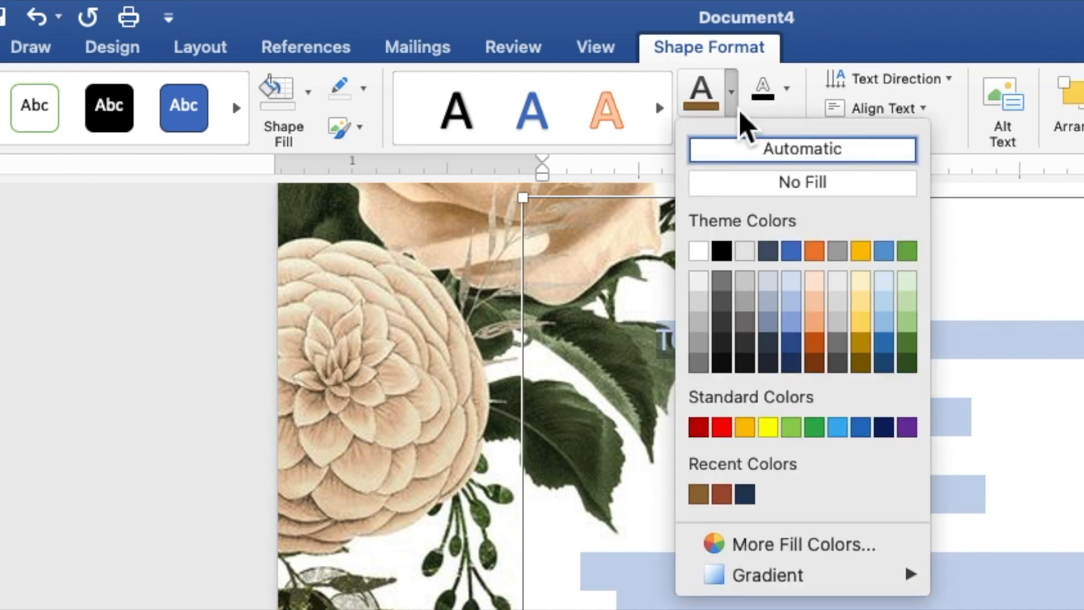
left_click(726, 256)
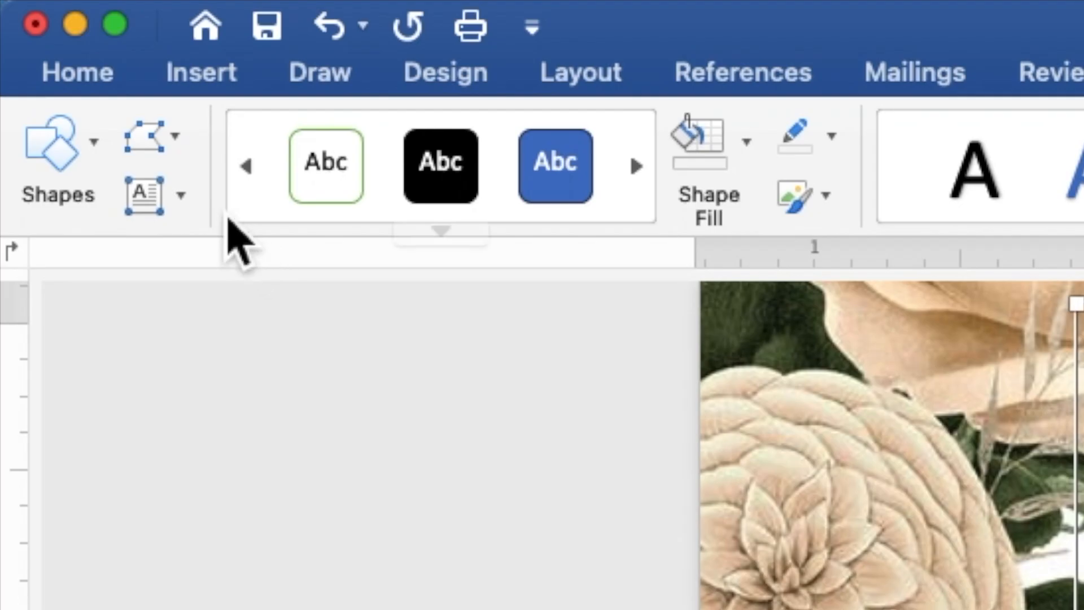
Format the invitation text as Times New Roman, size 9
left_click(108, 76)
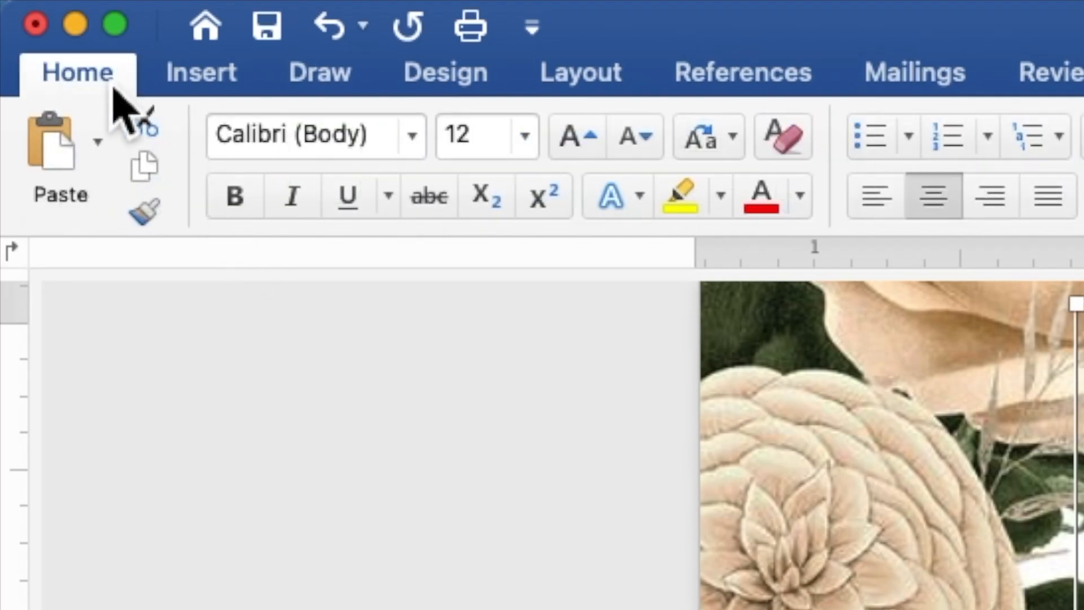
left_click(420, 148)
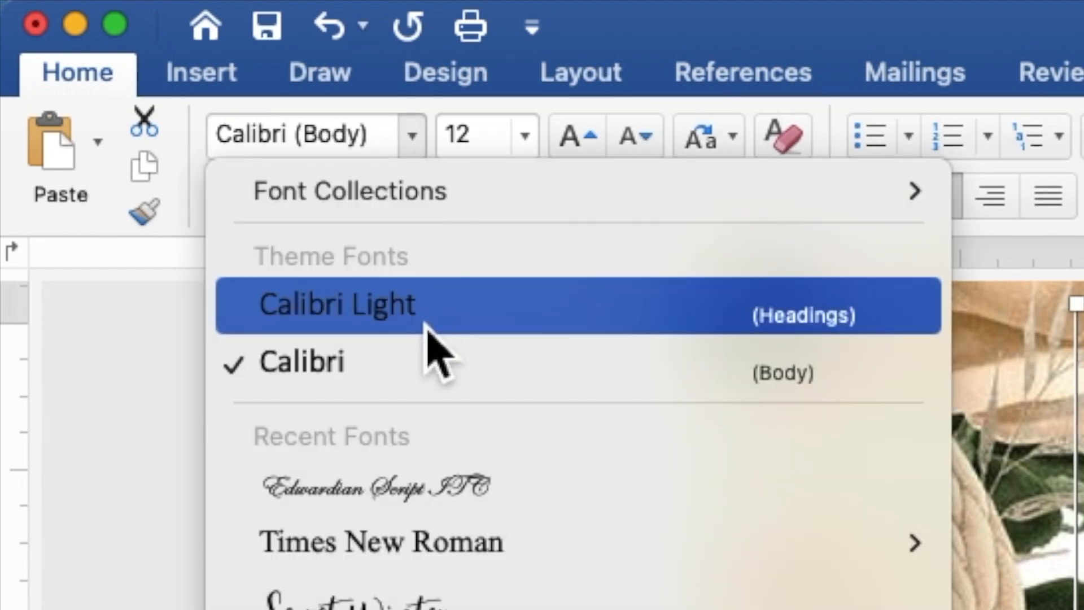
left_click(443, 551)
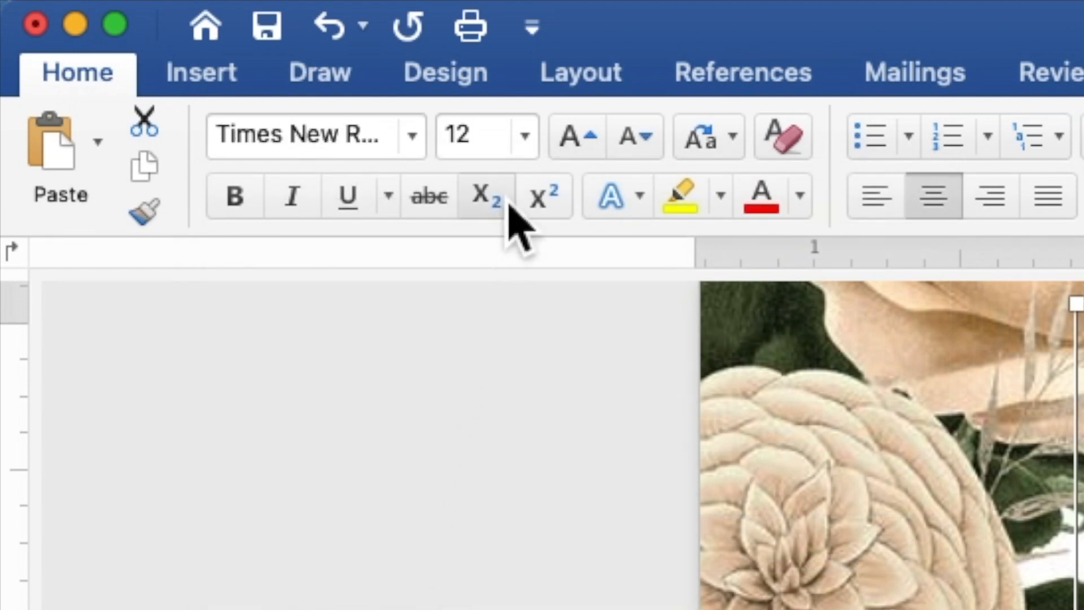
left_click_drag(500, 149, 455, 149)
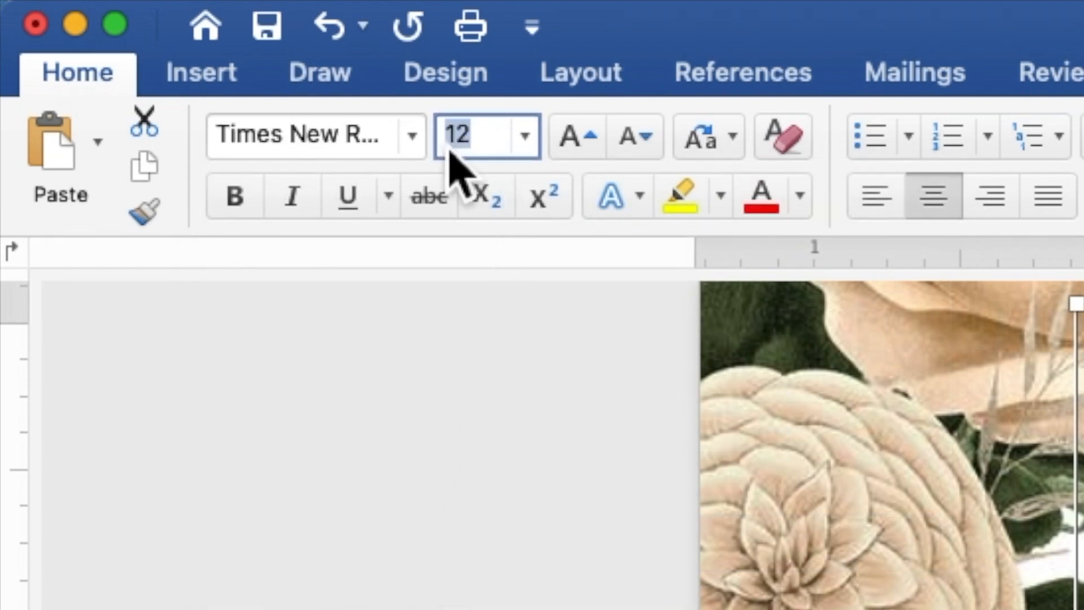
type("9")
key("Return")
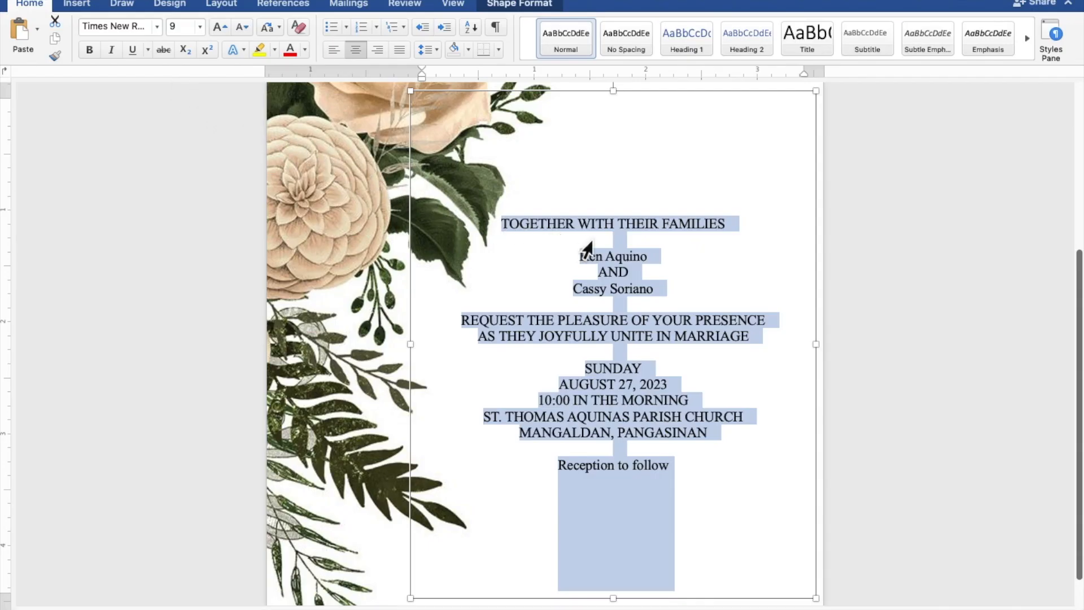
Make both names and 'Reception to follow' brown Edwardian Script ITC at 20 pt
left_click(657, 256)
left_click_drag(657, 257, 587, 260)
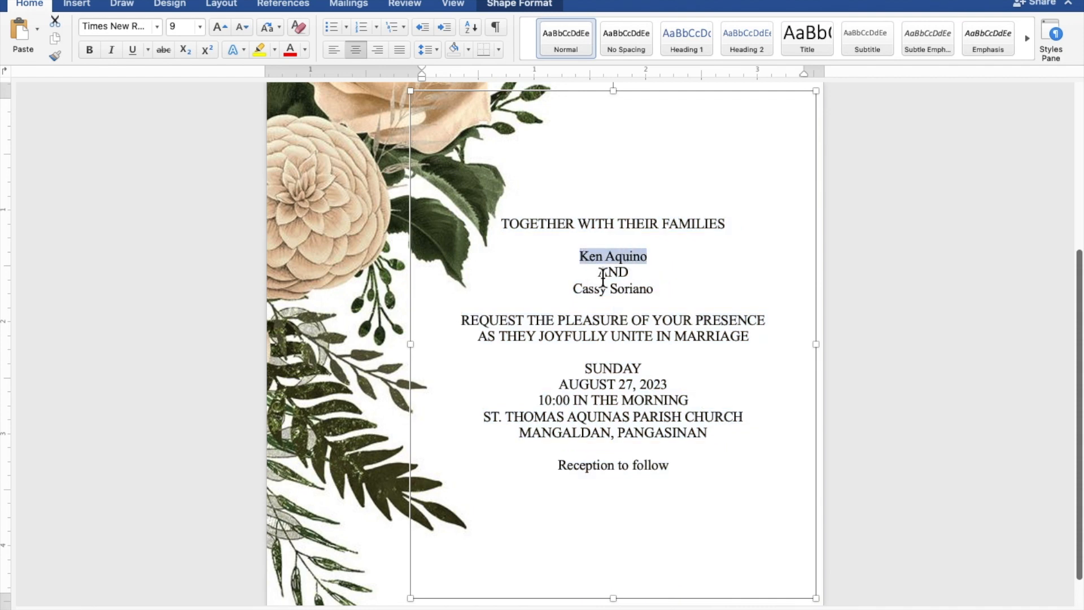
left_click_drag(664, 290, 595, 295)
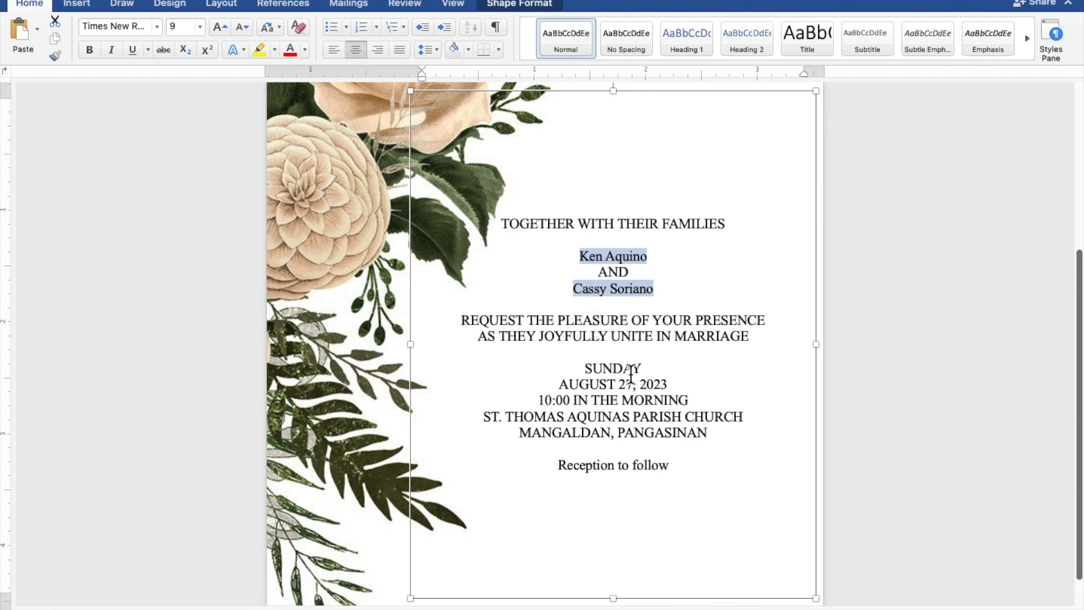
left_click_drag(680, 472, 609, 474)
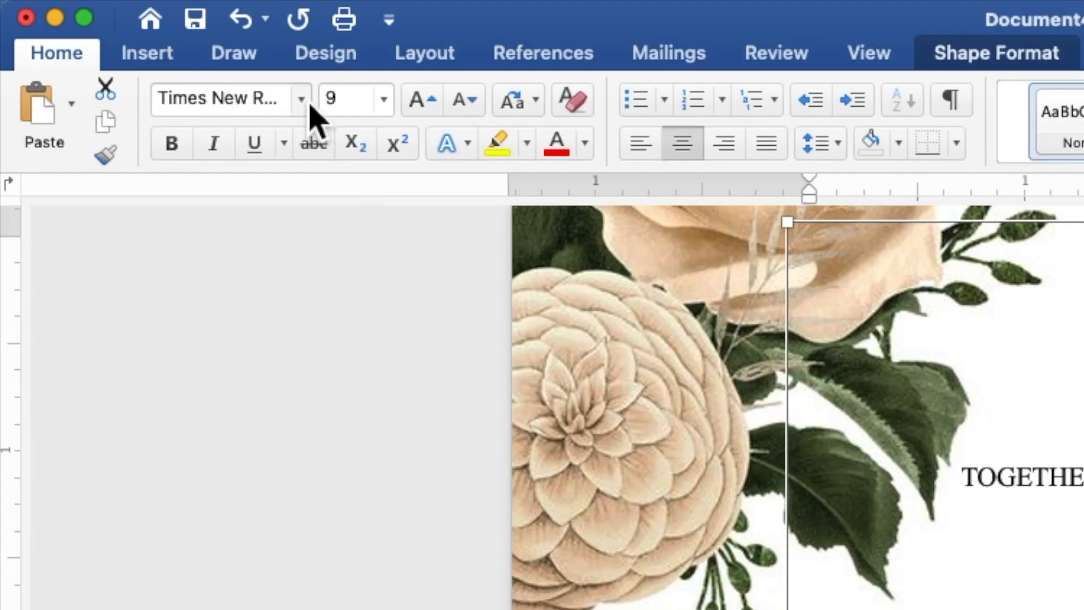
left_click(308, 103)
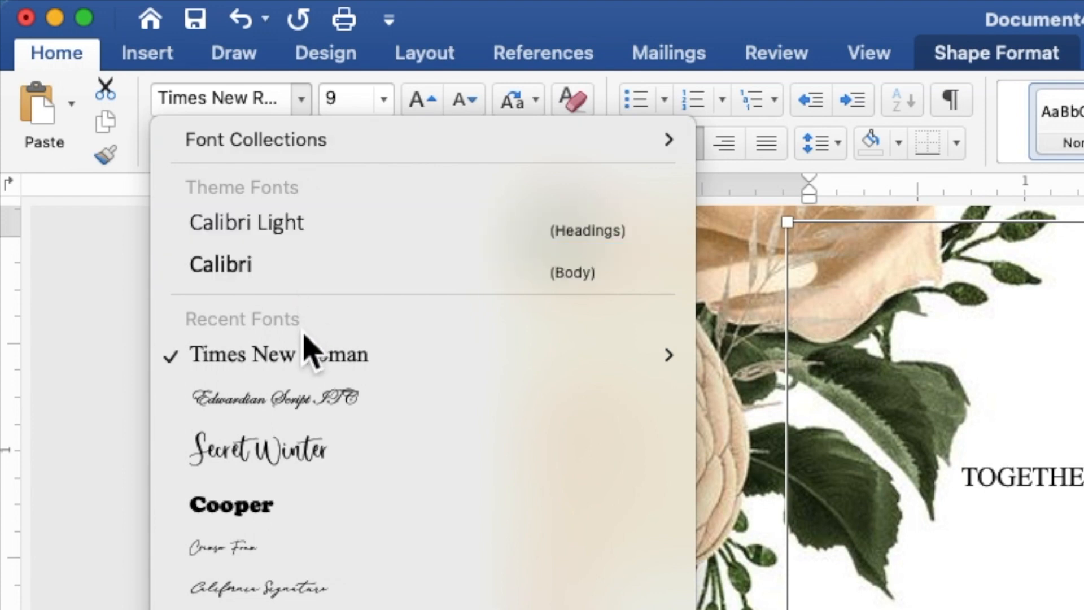
left_click(305, 396)
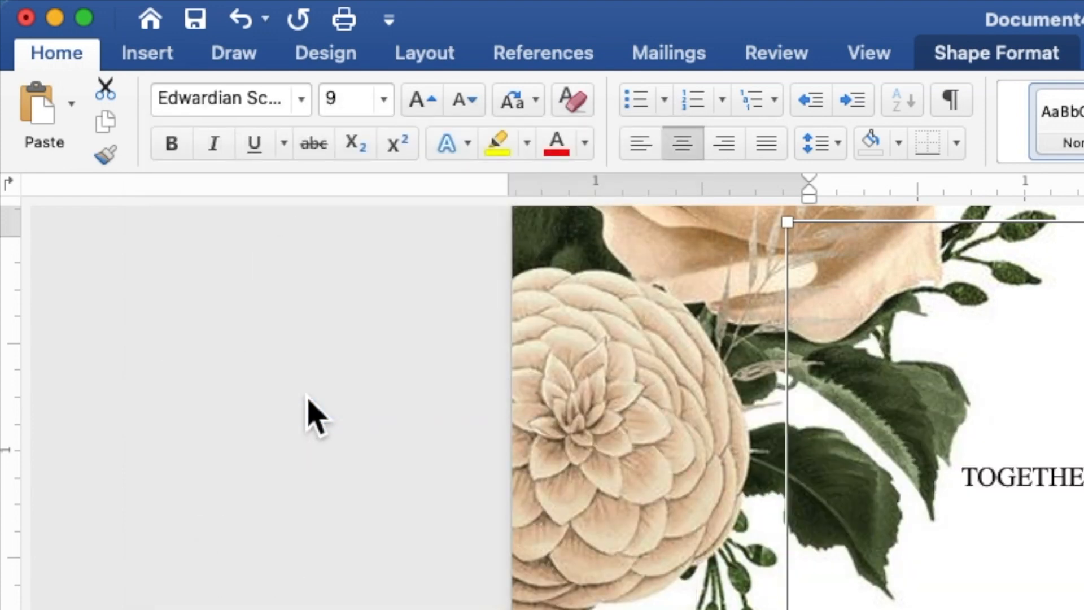
left_click(349, 102)
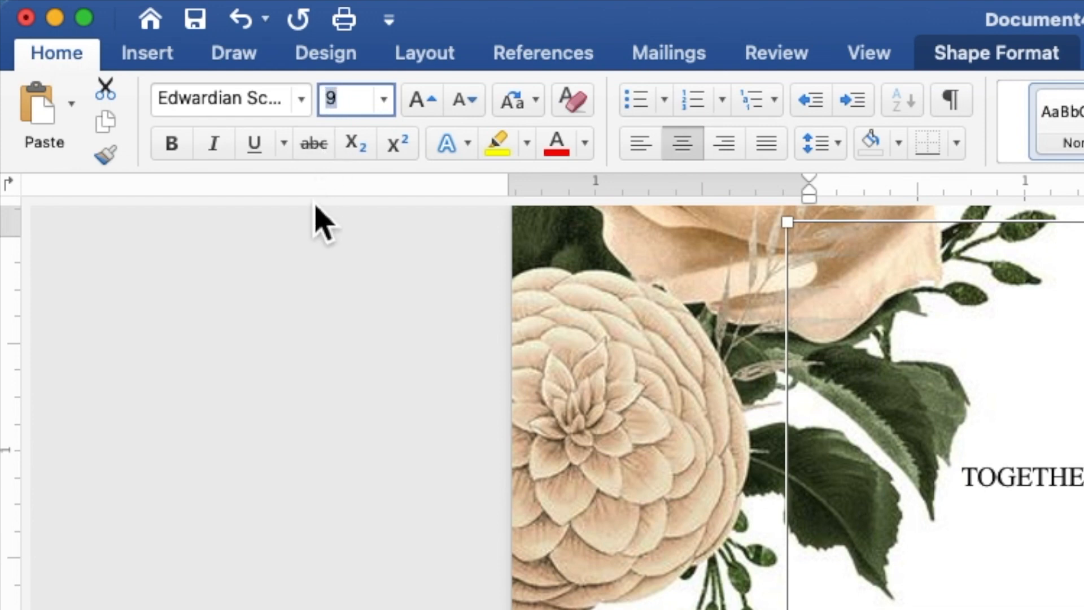
type("20")
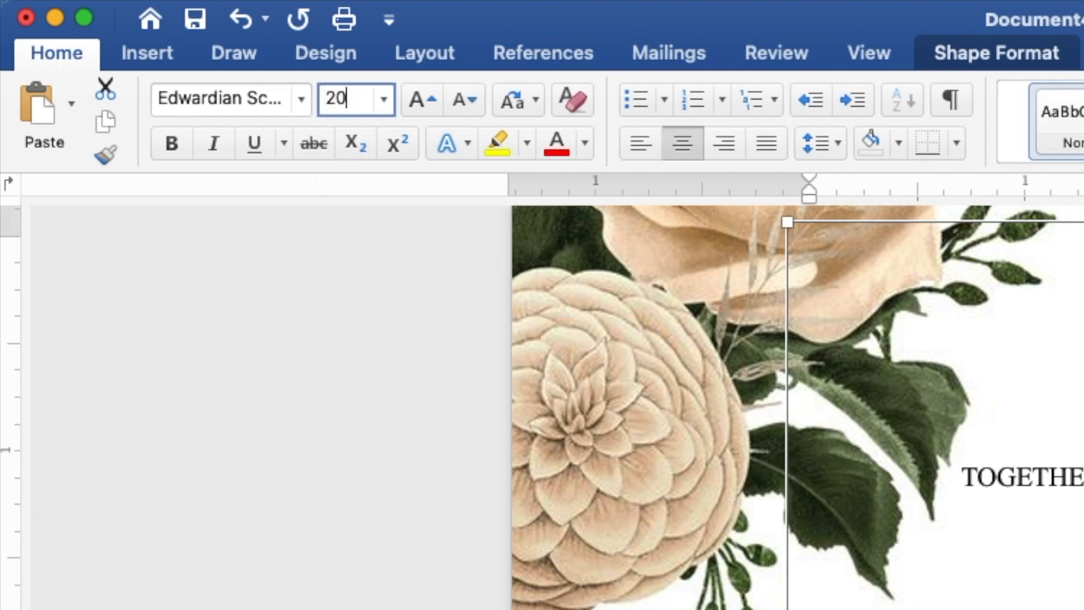
key("Return")
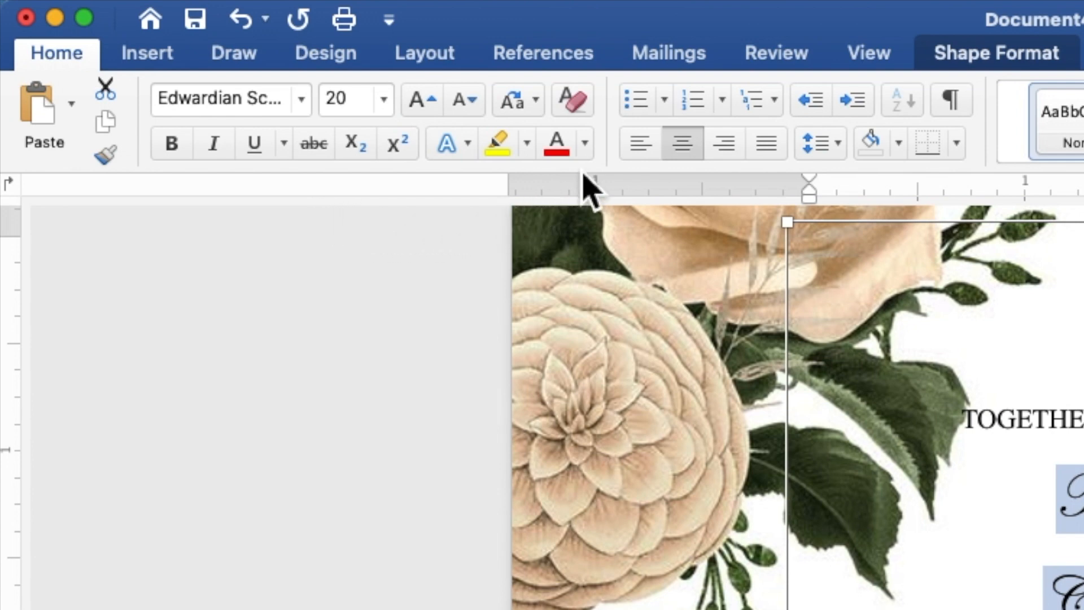
left_click(586, 145)
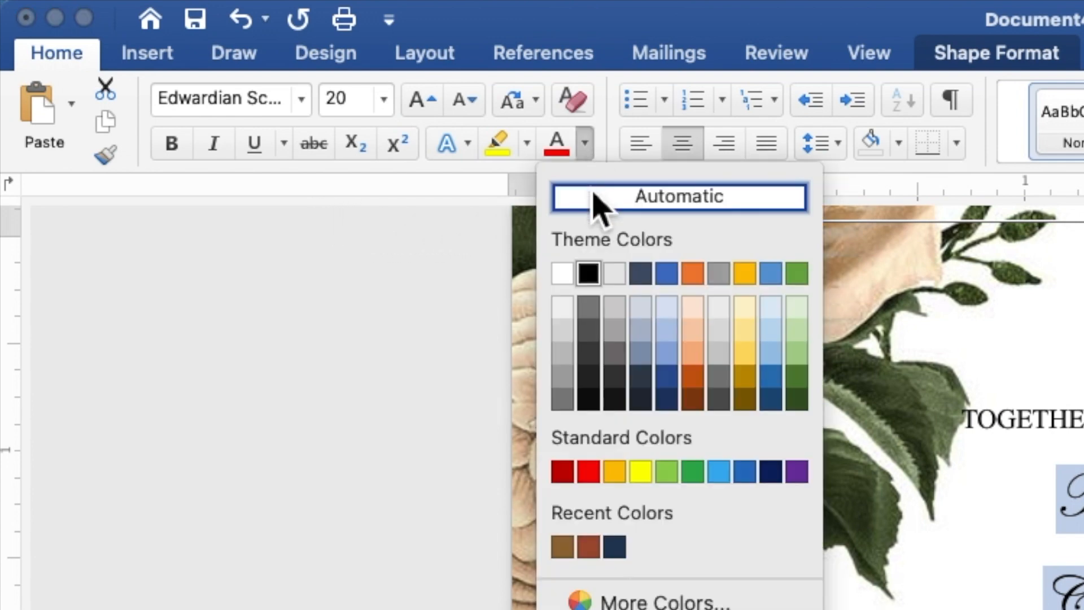
left_click(563, 548)
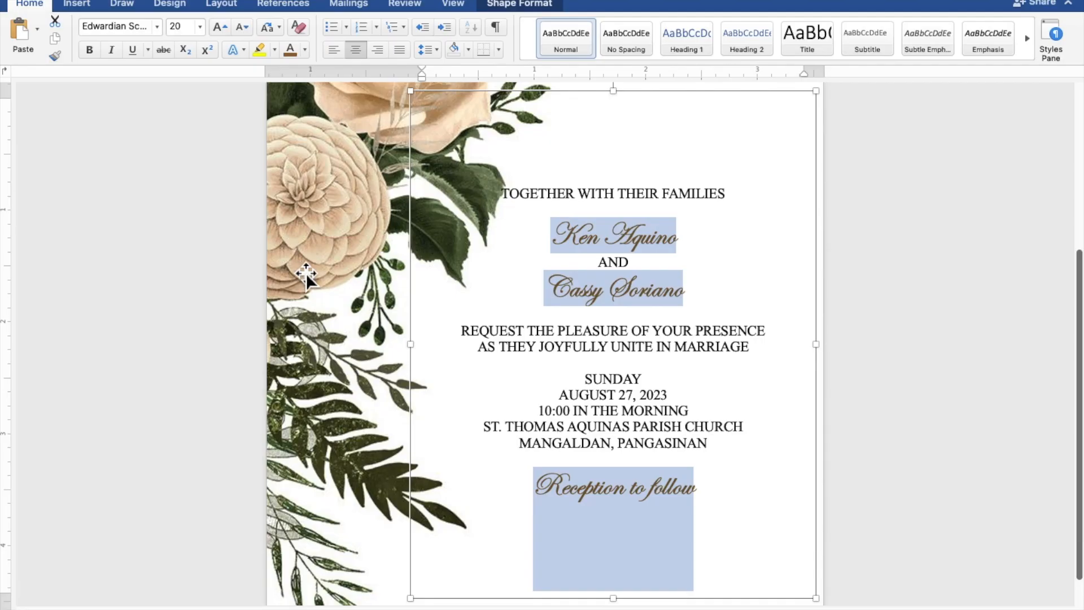
Enlarge the two couple's names to 40 pt
left_click(668, 284)
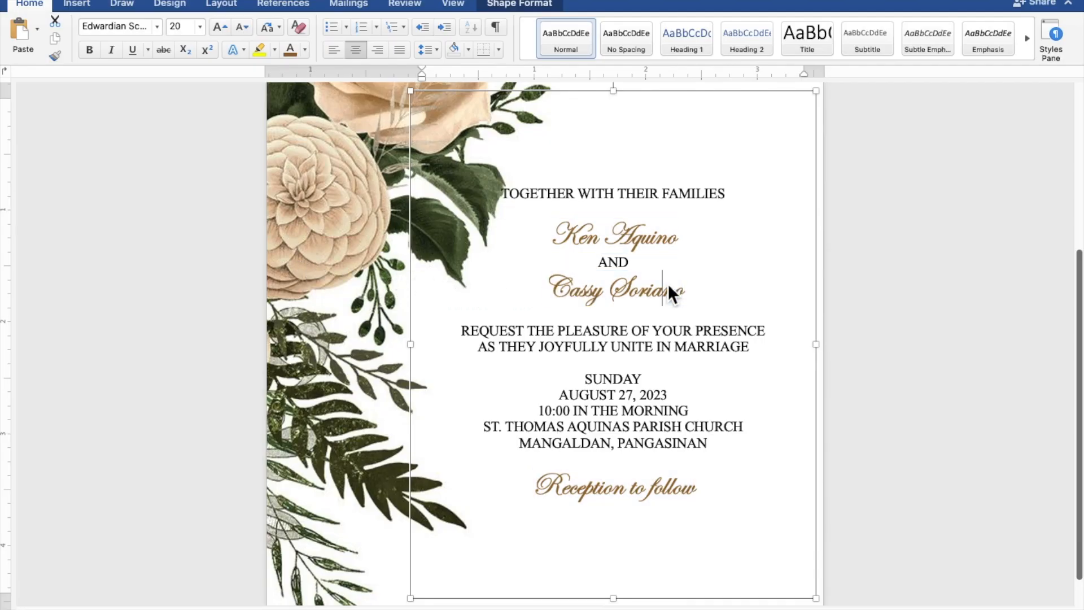
left_click_drag(702, 295, 588, 294)
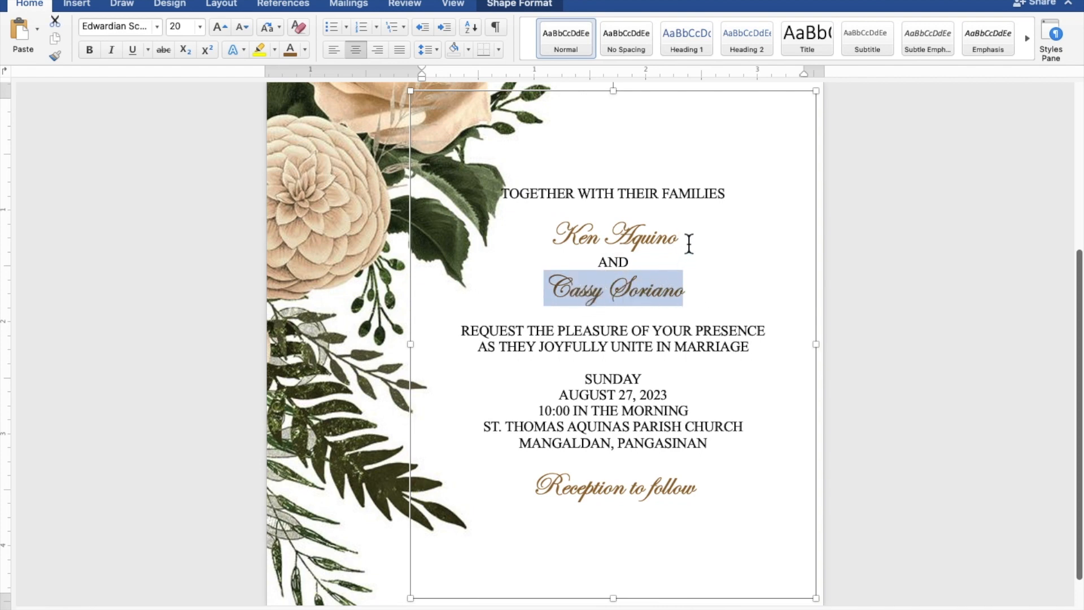
left_click_drag(689, 244, 585, 243)
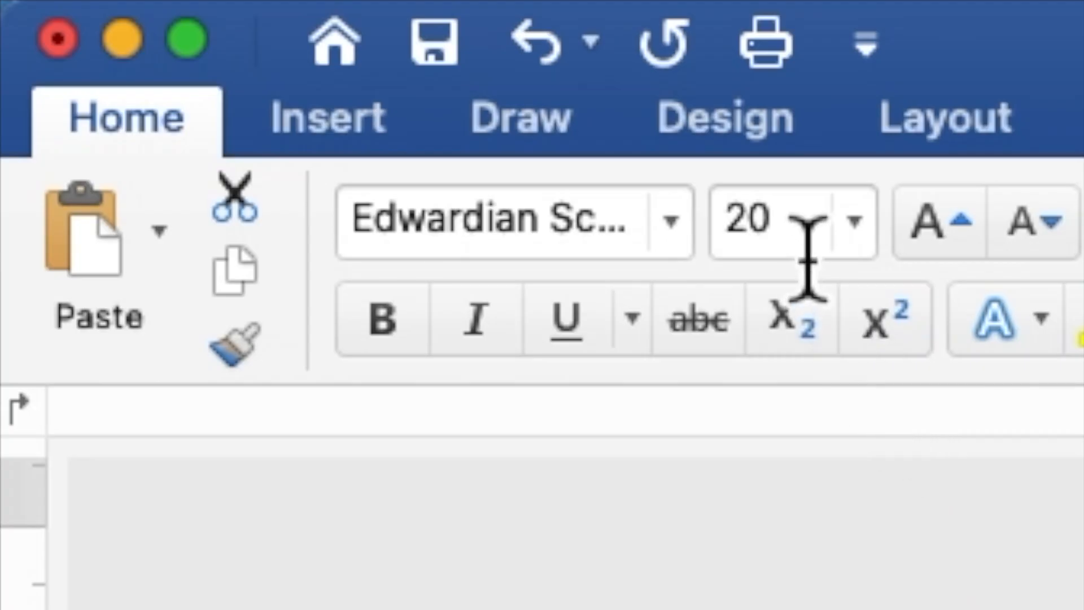
left_click_drag(187, 32, 170, 32)
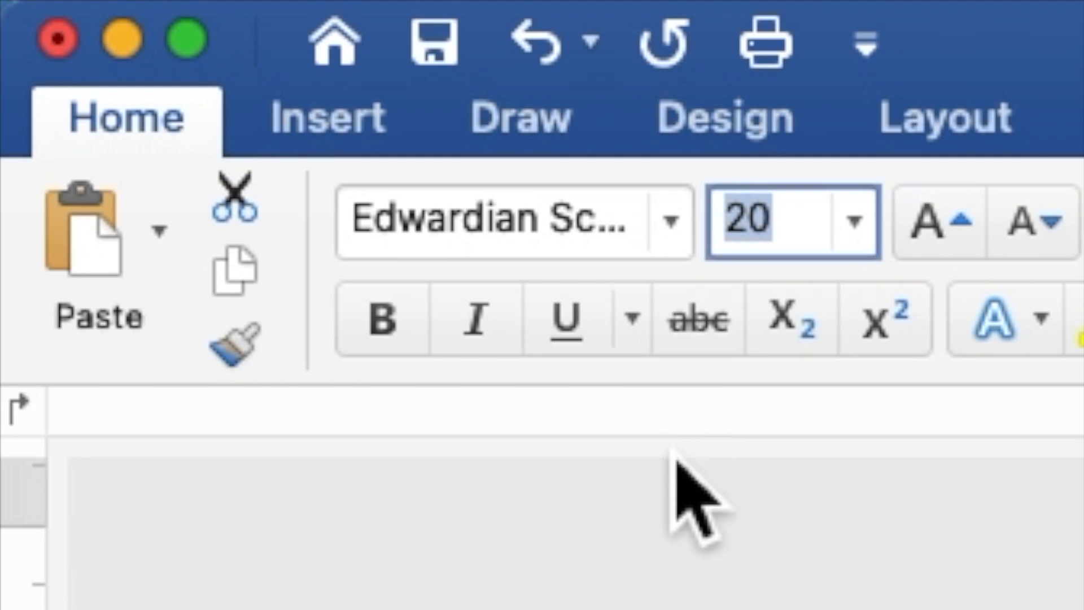
type("40")
key("Return")
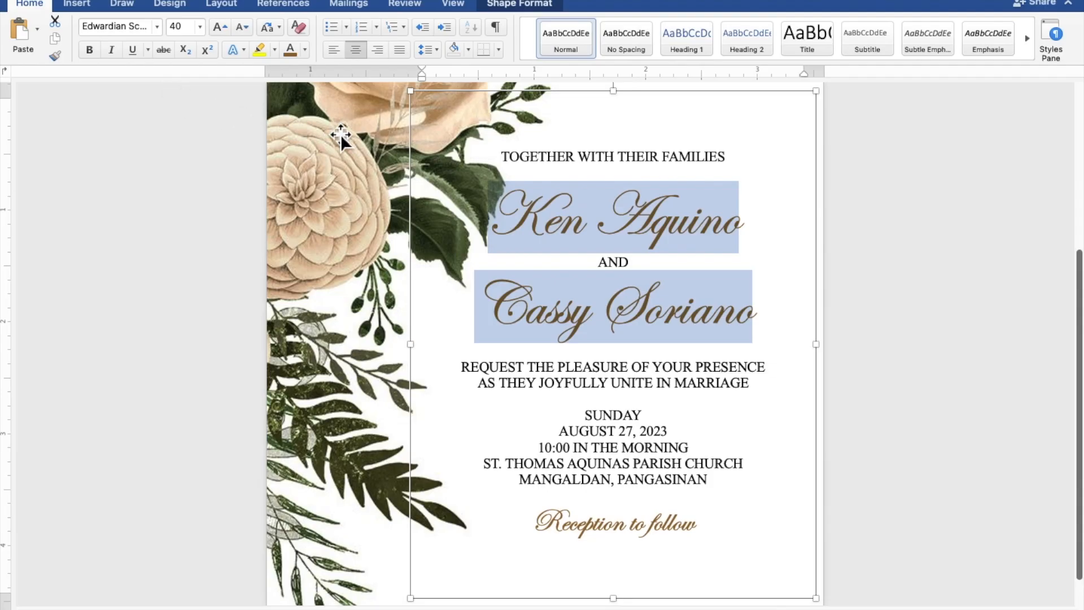
Insert blank lines after the opening line, before REQUEST, before SUNDAY, and before Reception to follow
left_click(641, 178)
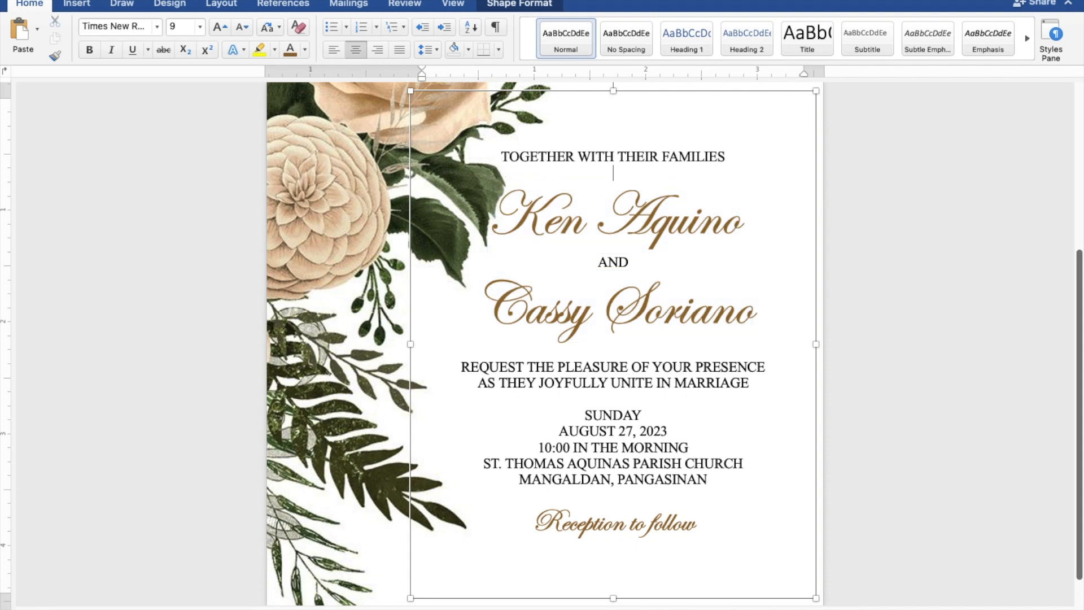
key("Return")
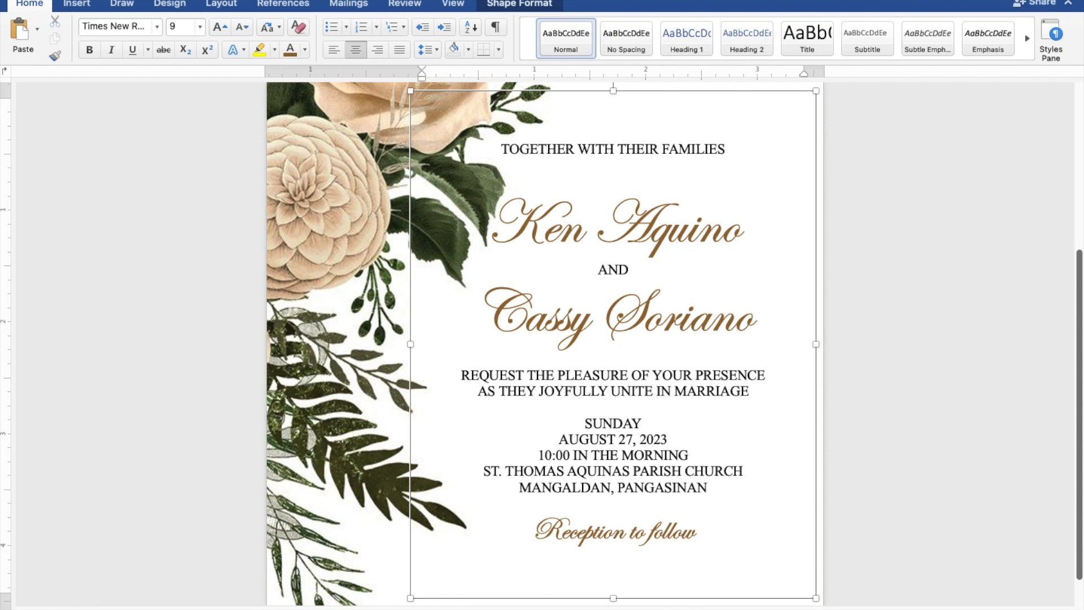
left_click(646, 361)
key("Return")
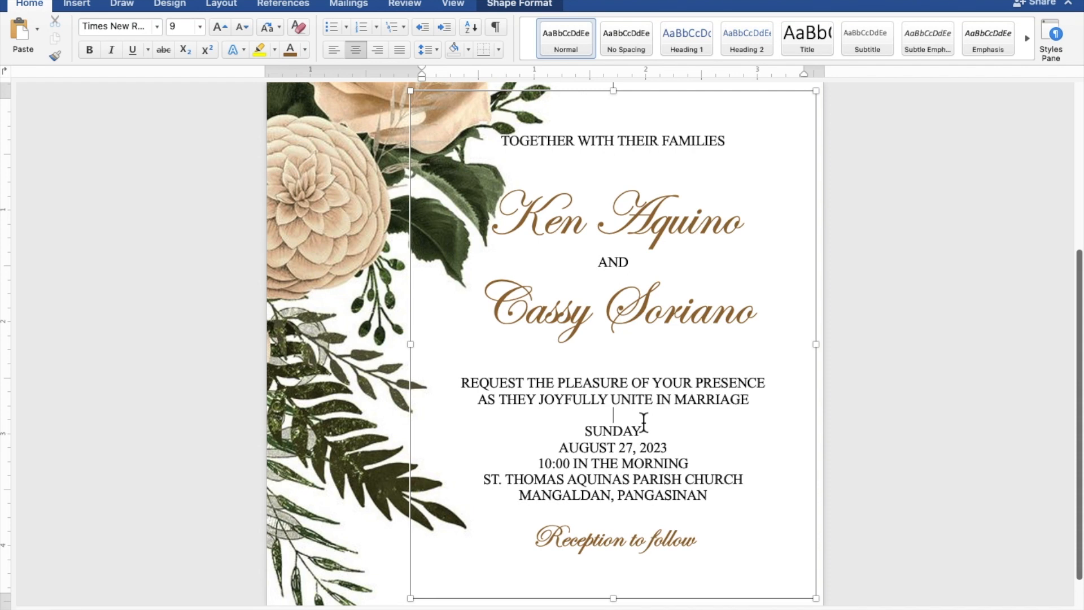
key("Return")
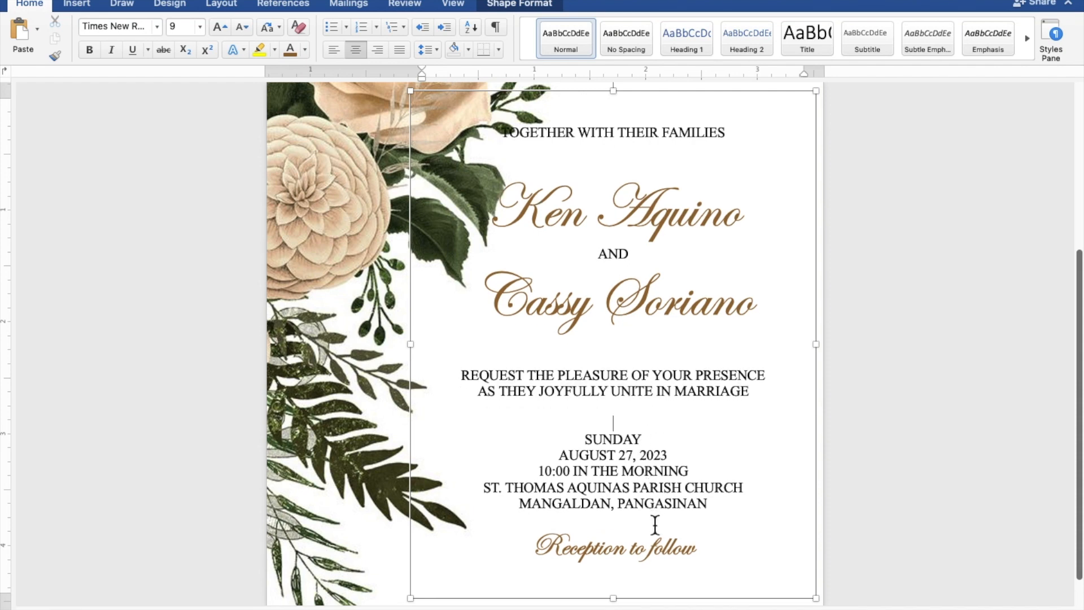
key("Return")
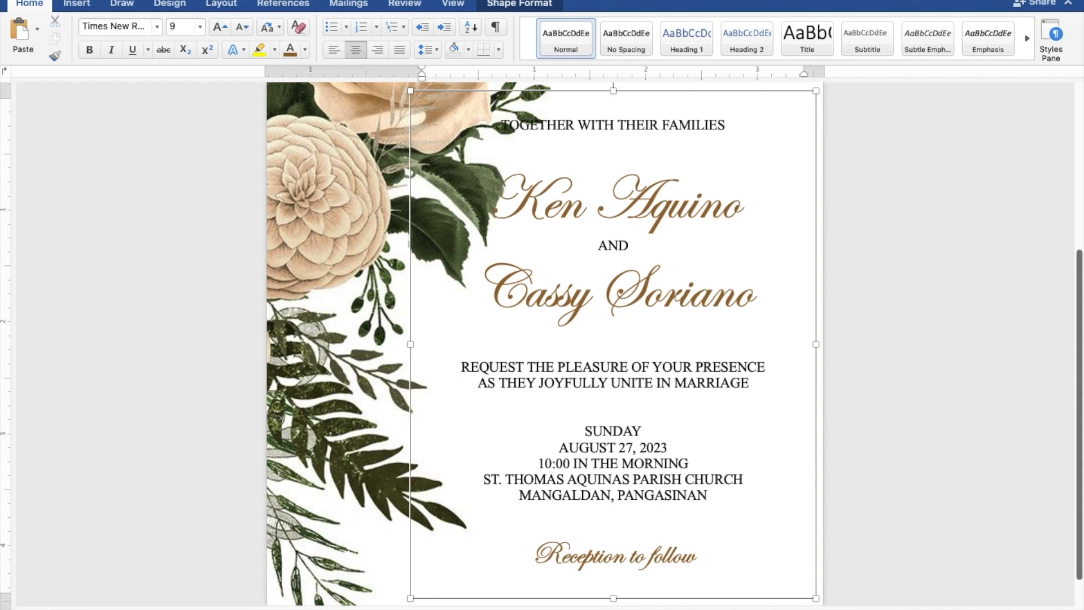
Move the text box slightly down and right to 1.44" left, 2.45" top
scroll(656, 526, "down", 5)
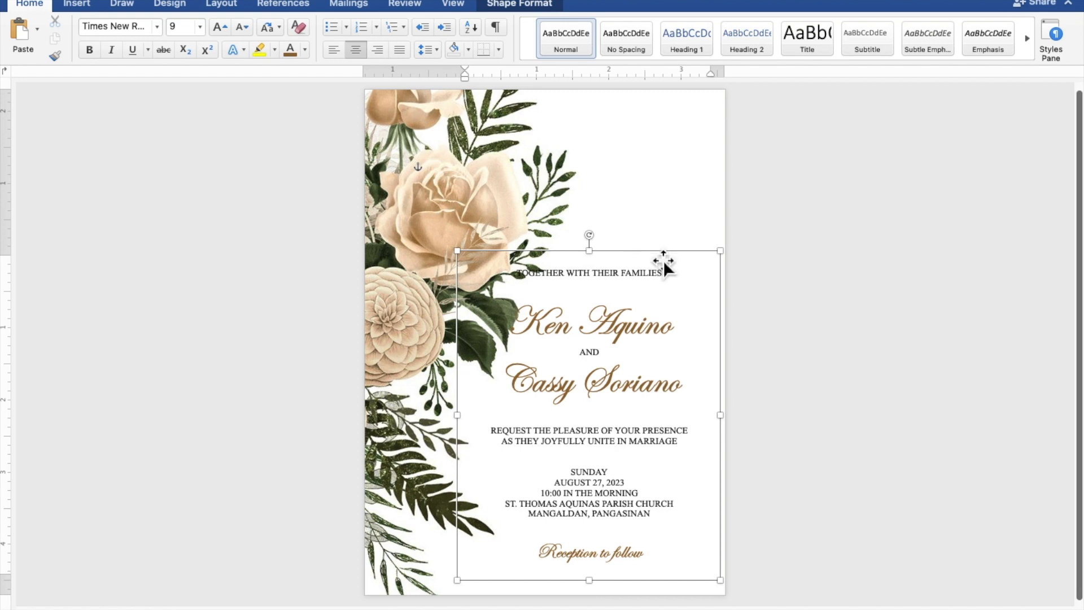
left_click_drag(663, 259, 676, 274)
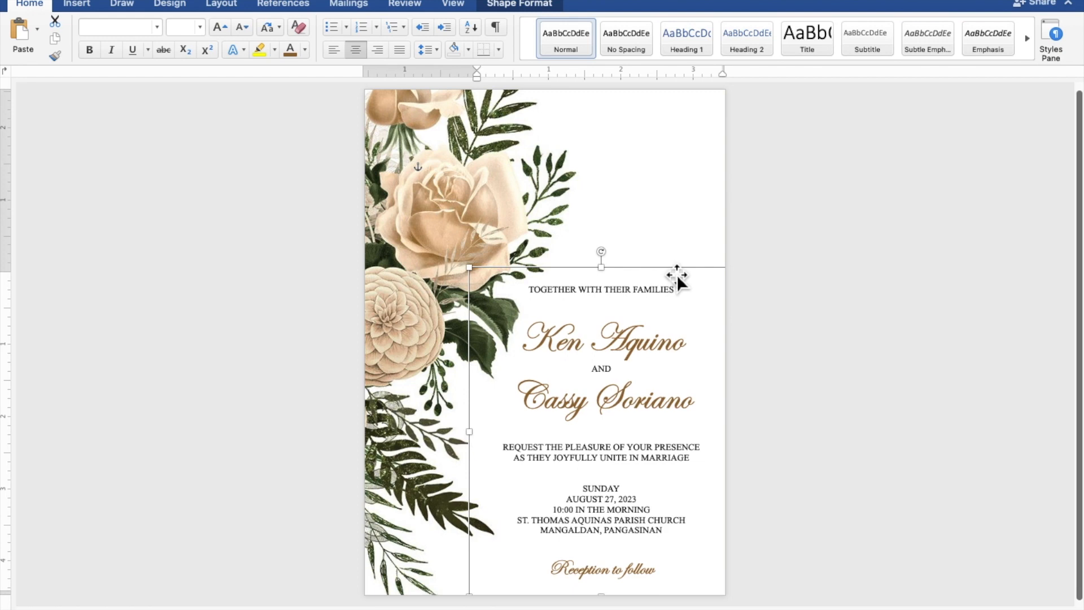
key("Right")
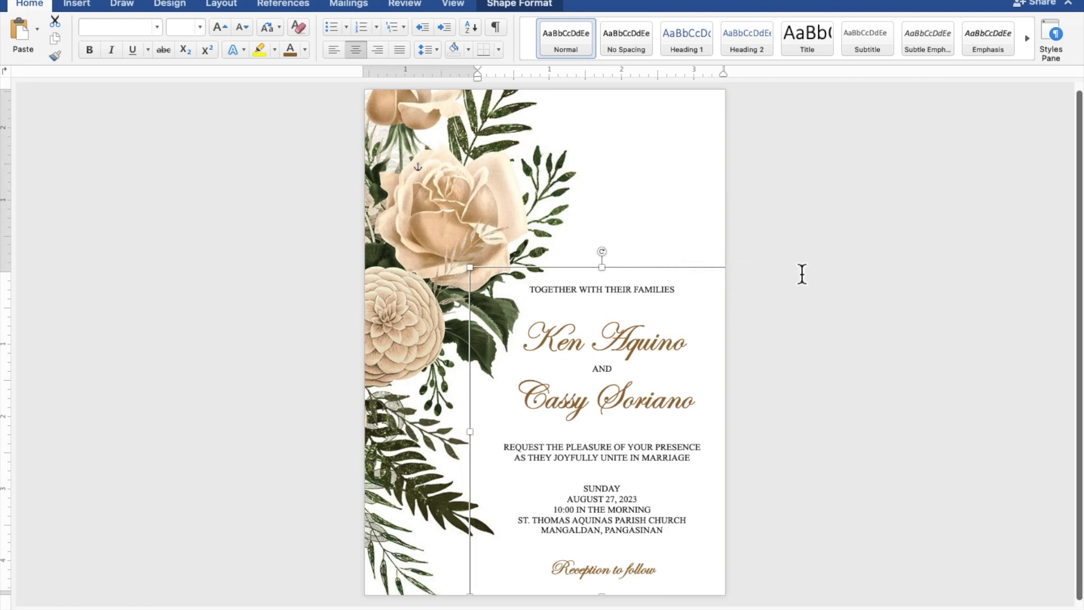
left_click(802, 274)
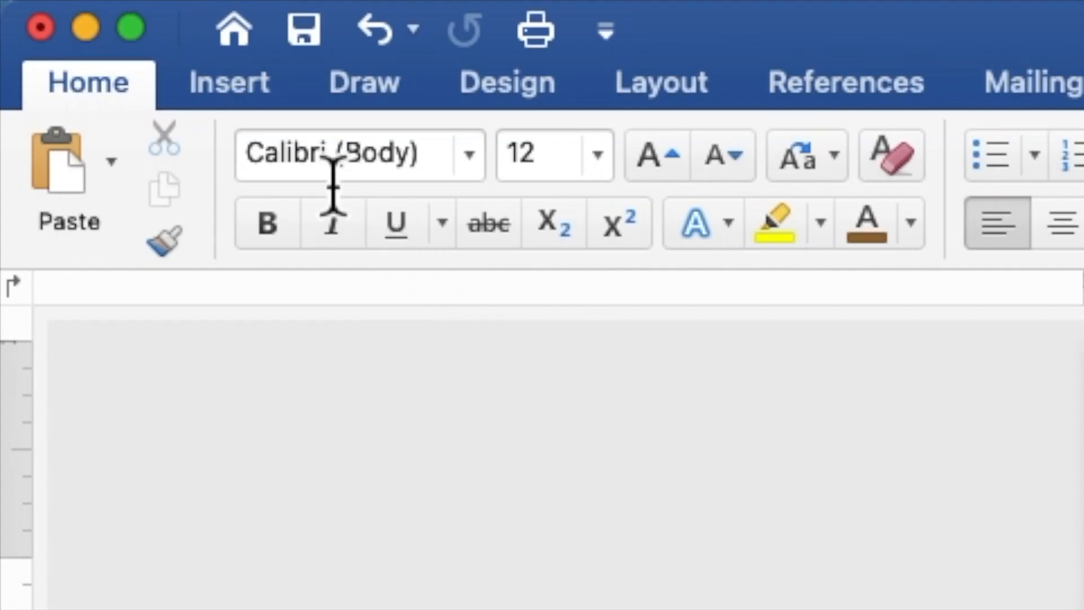
Draw a second rectangle at top right above the heading and set it to hold text
left_click(250, 97)
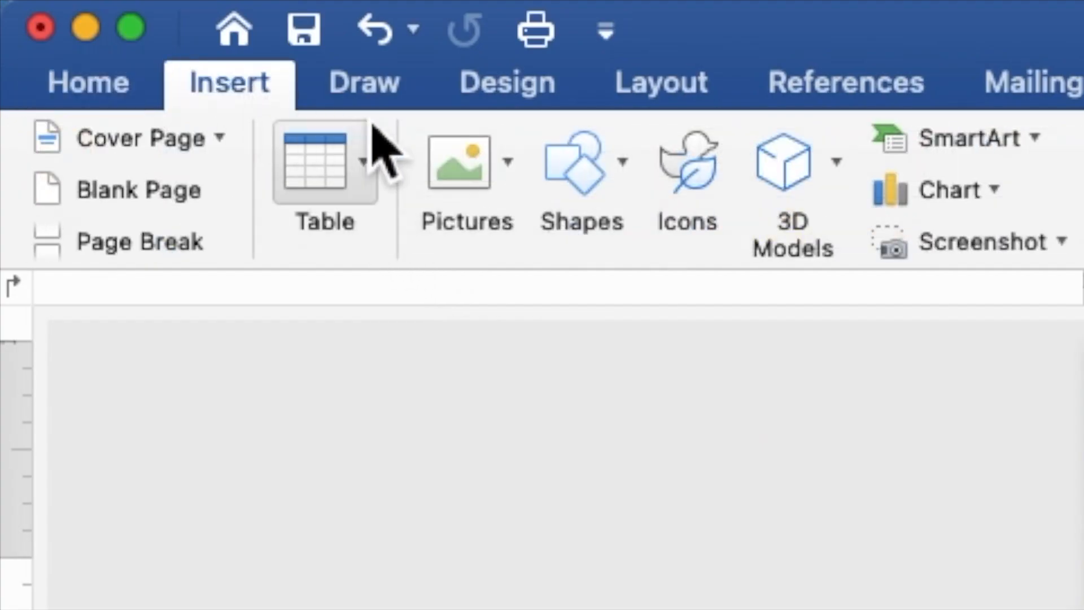
left_click(598, 194)
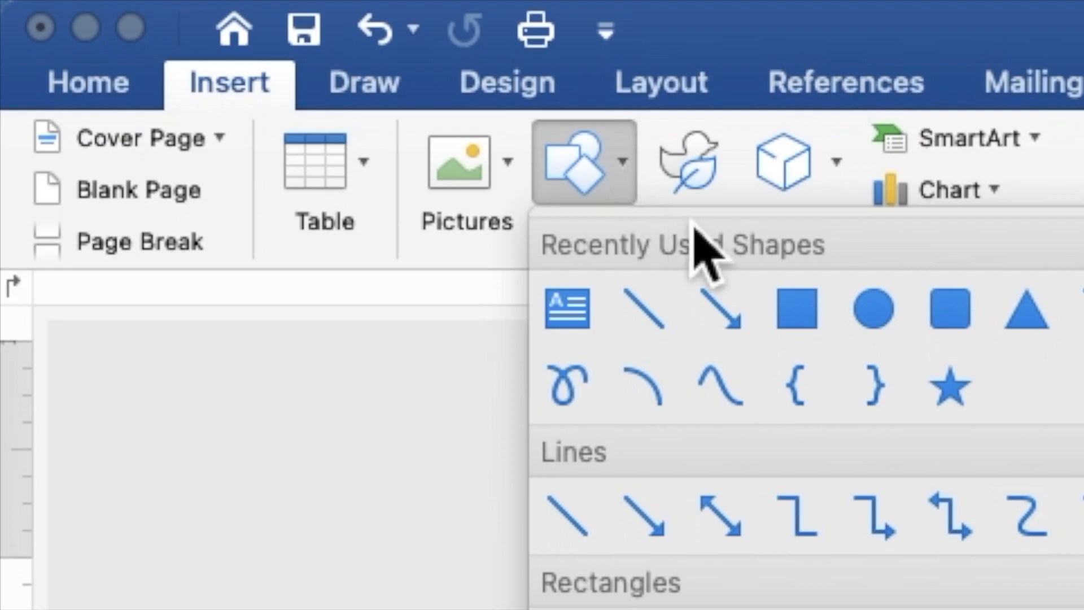
left_click(801, 316)
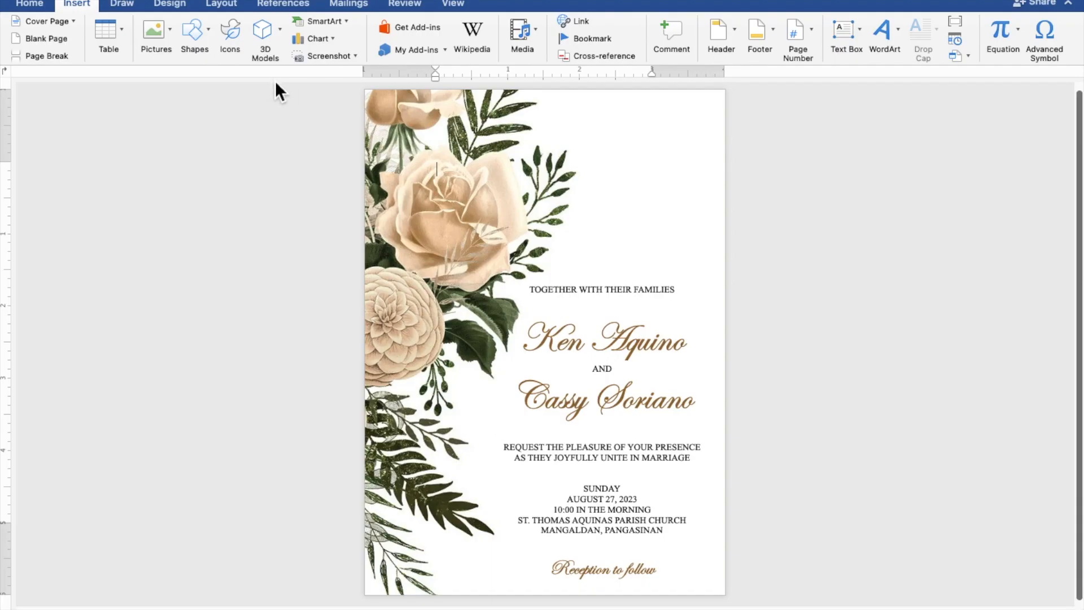
left_click_drag(548, 137, 690, 255)
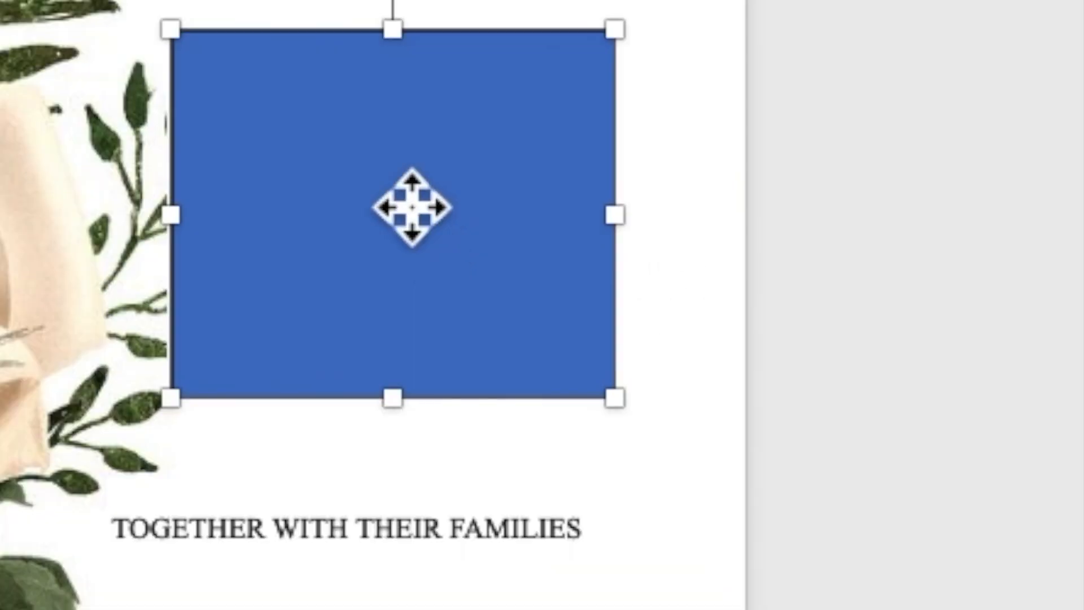
right_click(620, 189)
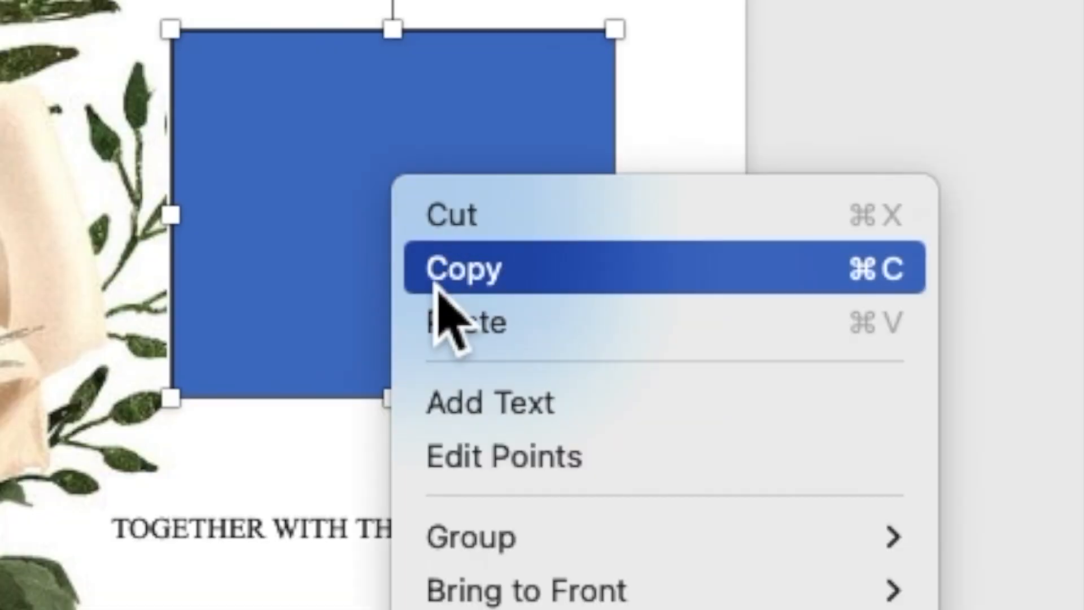
left_click(477, 424)
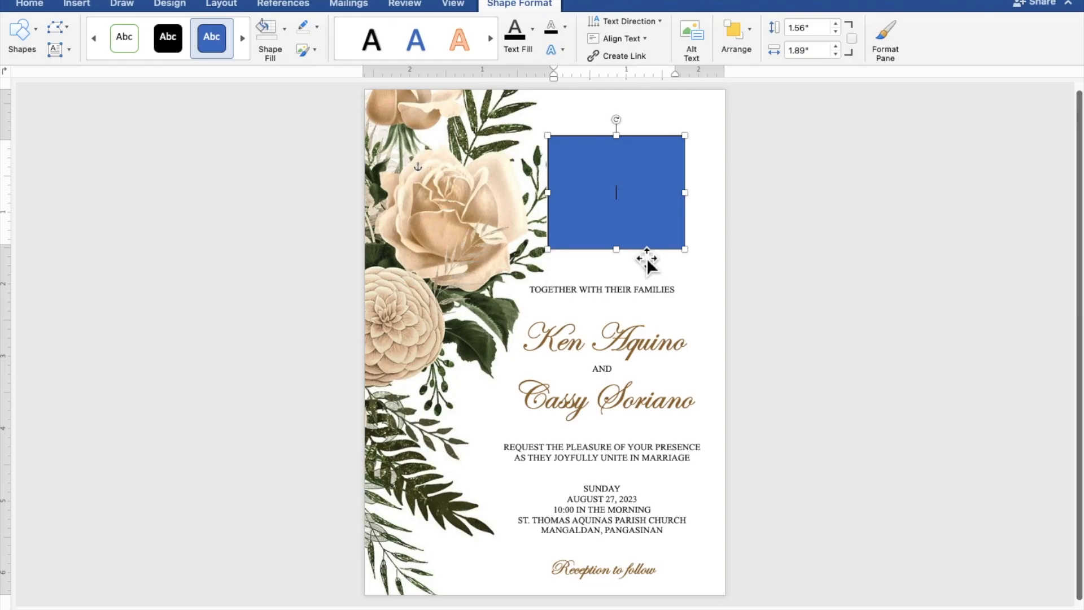
scroll(495, 441, "up", 3)
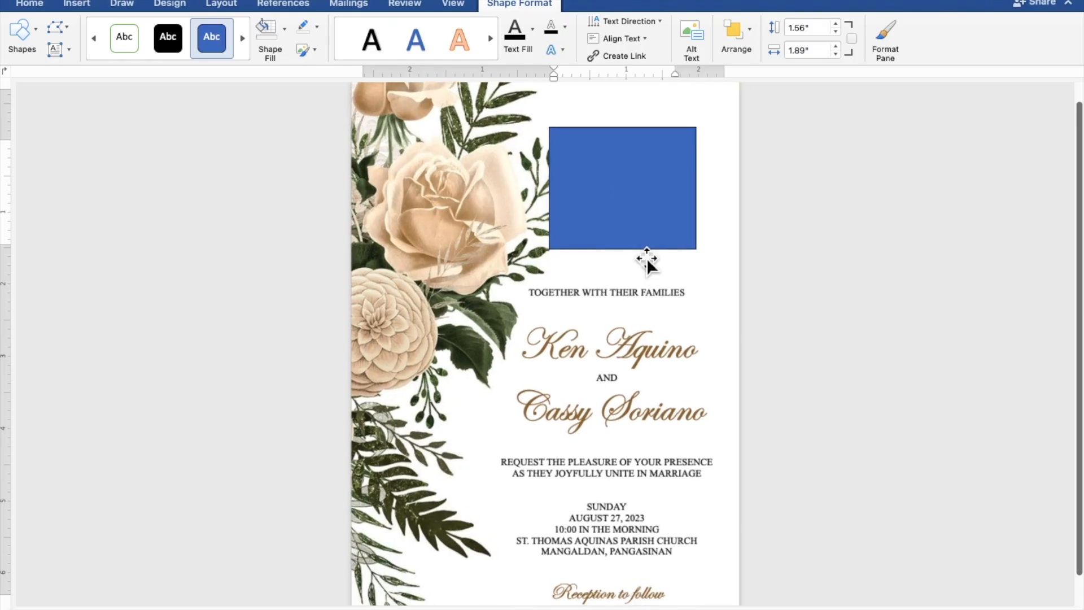
scroll(646, 259, "up", 2)
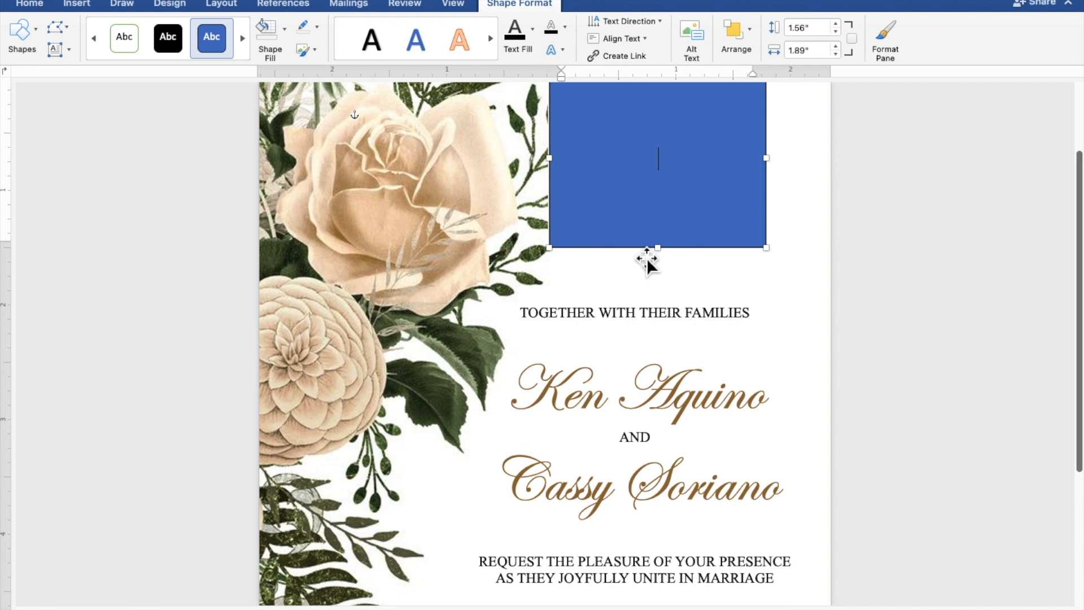
scroll(646, 259, "up", 1)
scroll(646, 265, "up", 2)
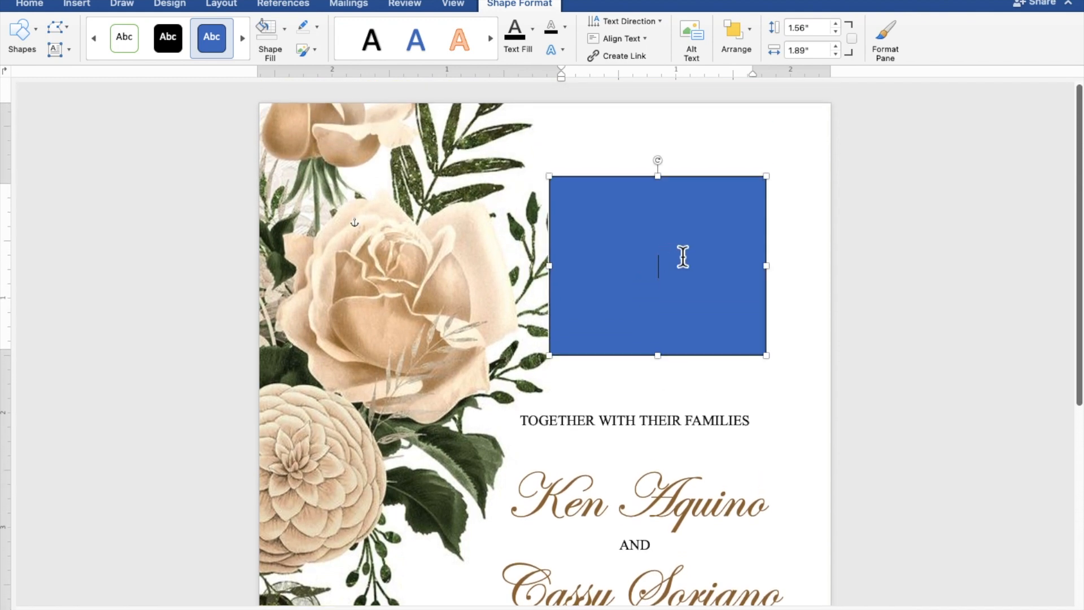
Type a K in the rectangle and give the rectangle no fill and no outline
type("K")
left_click_drag(678, 274, 649, 266)
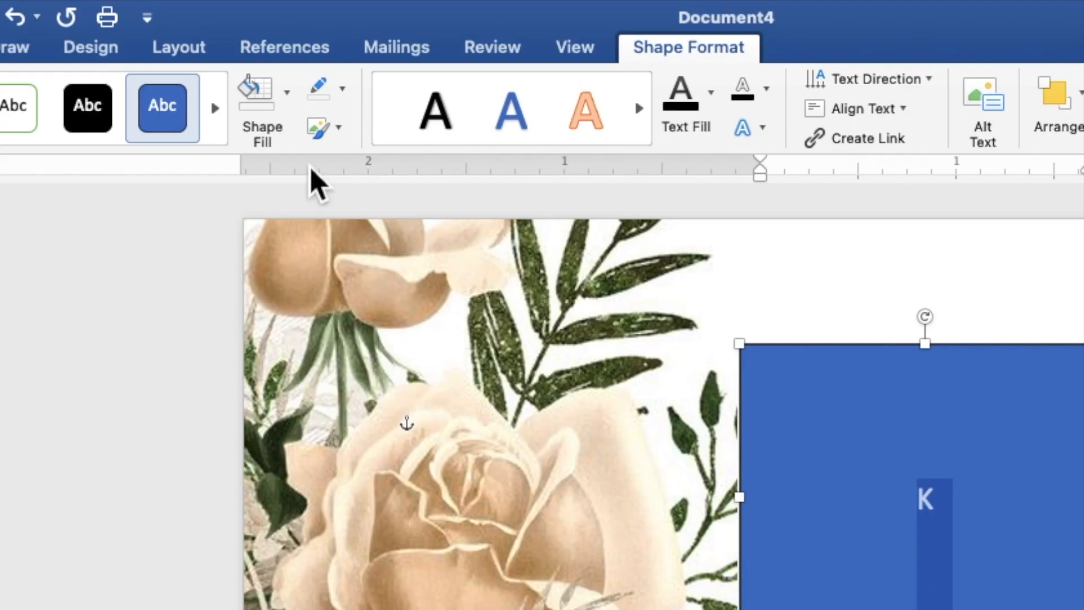
left_click(288, 106)
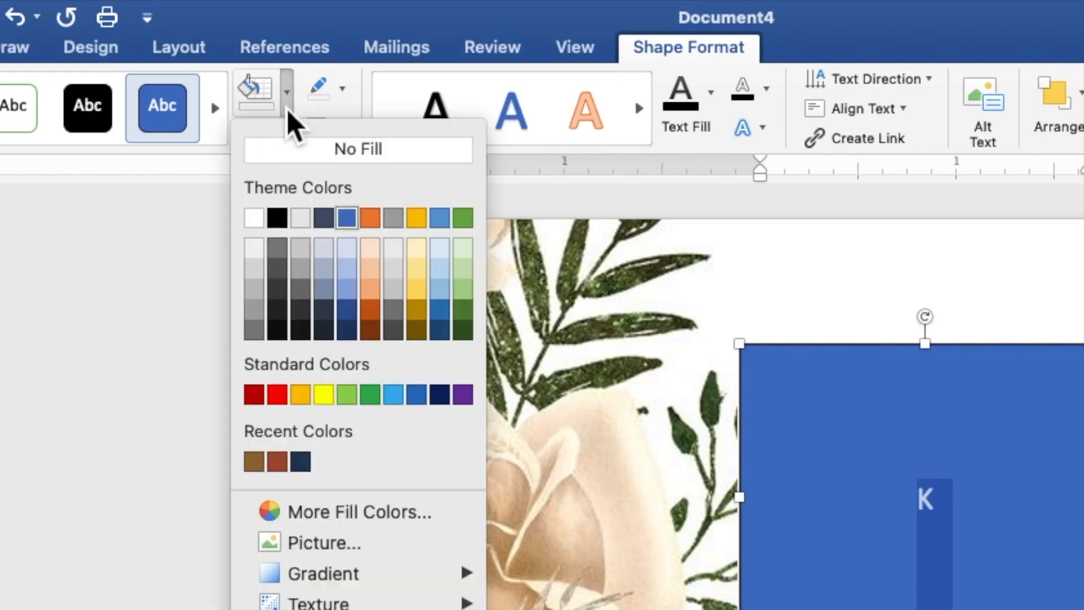
left_click(290, 152)
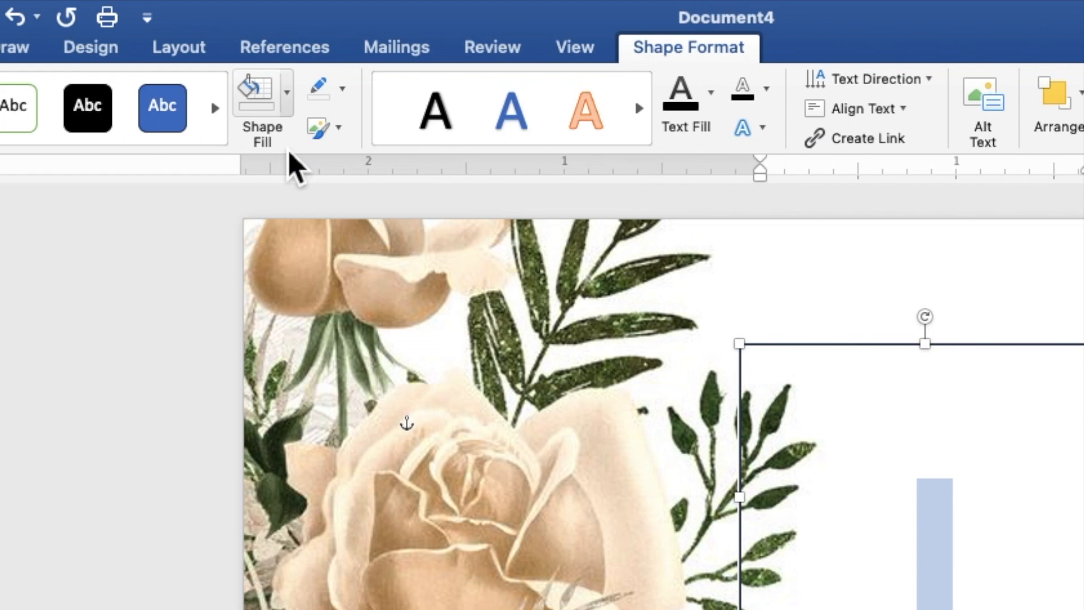
left_click(341, 89)
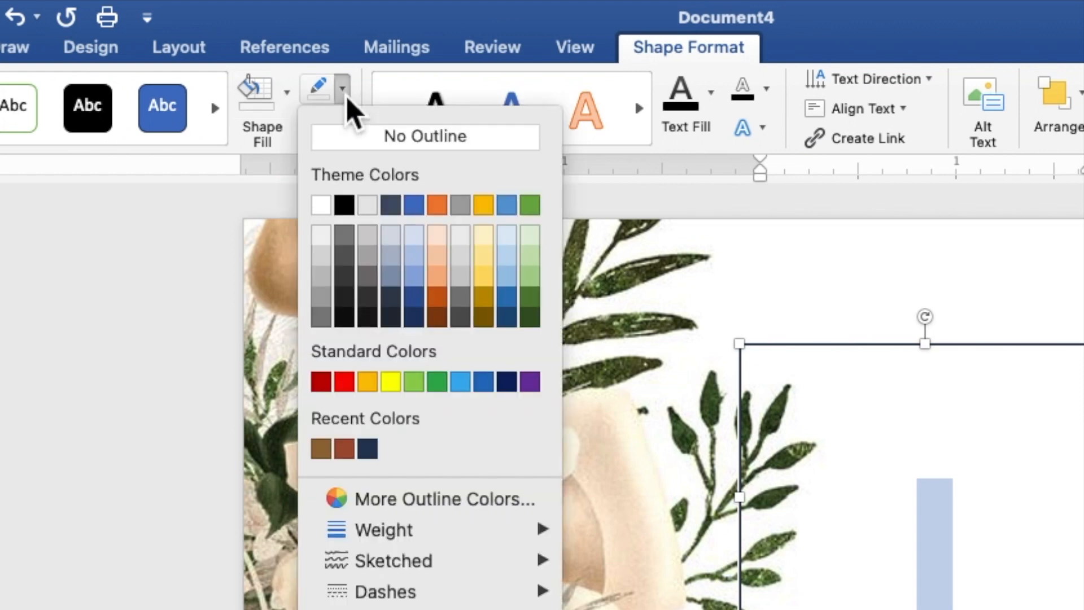
left_click(359, 144)
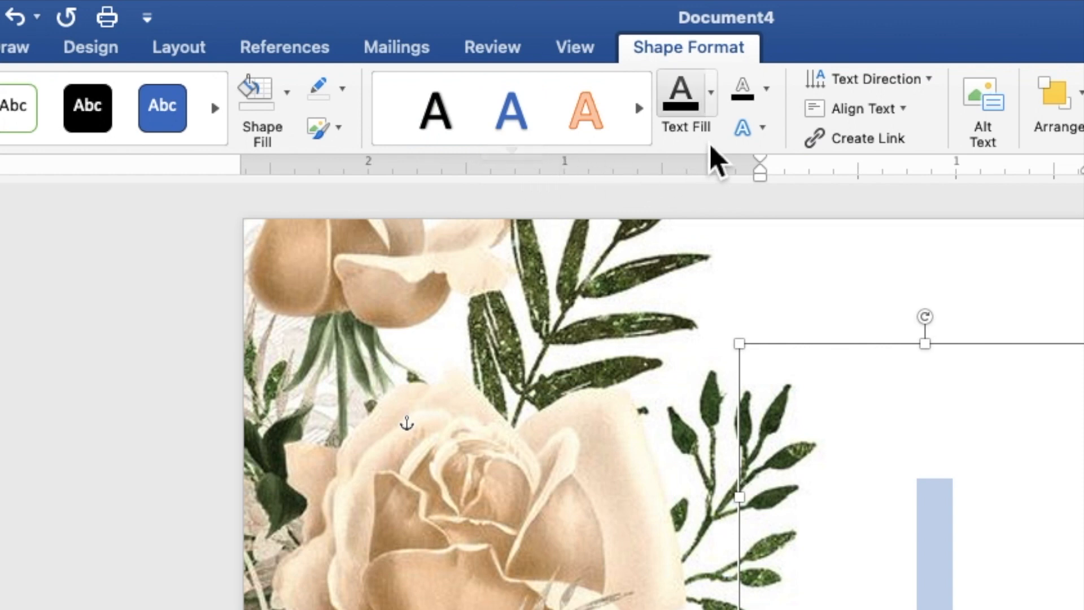
Colour the letter K with the recent brown text colour
left_click(715, 110)
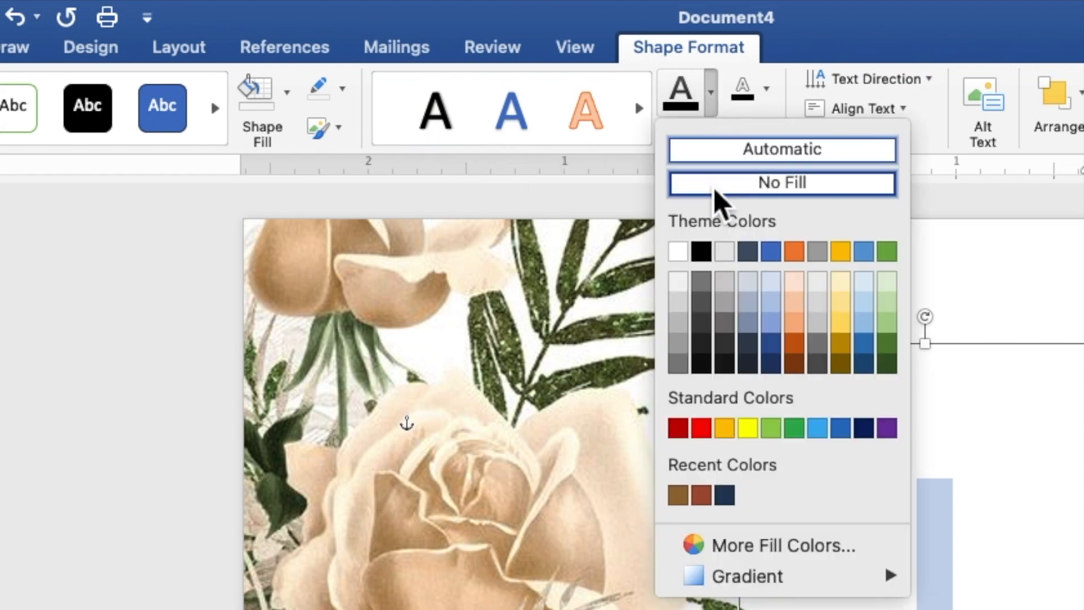
left_click(679, 495)
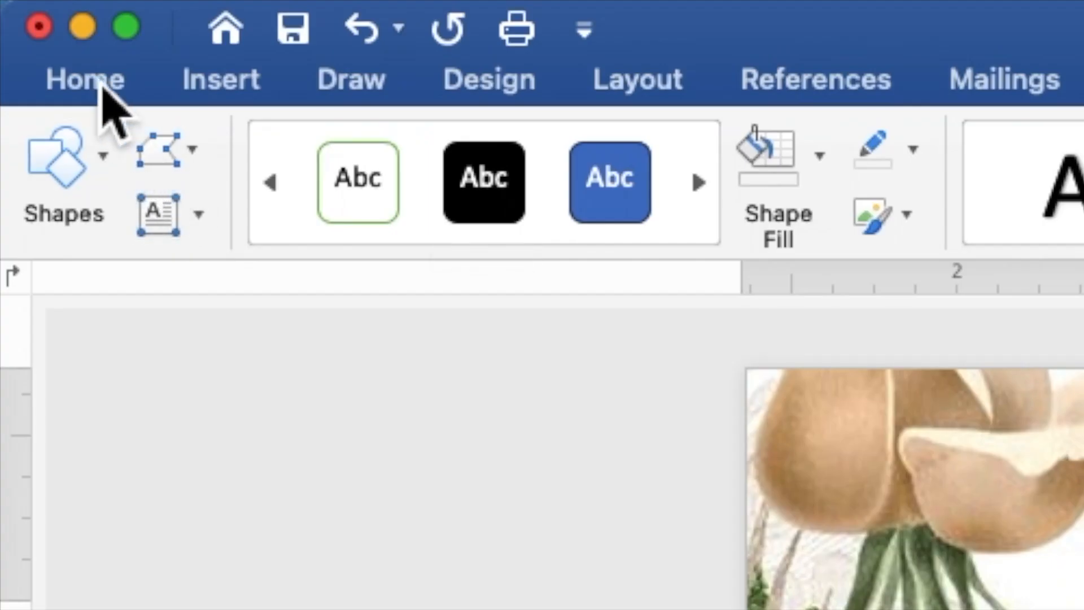
left_click(35, 5)
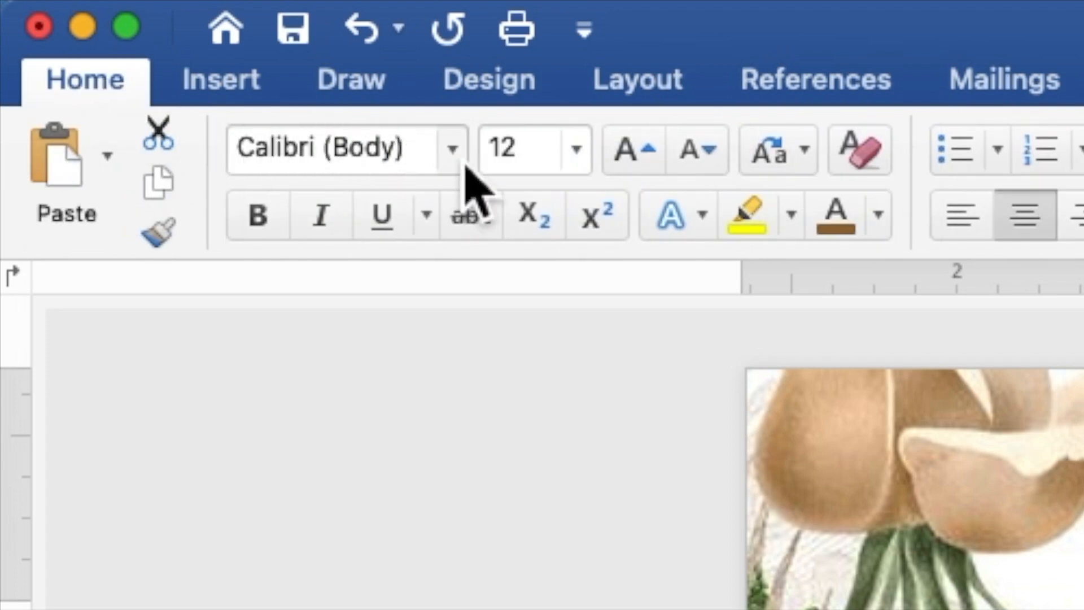
Set the K to Edwardian Script ITC at 100 points
left_click(454, 150)
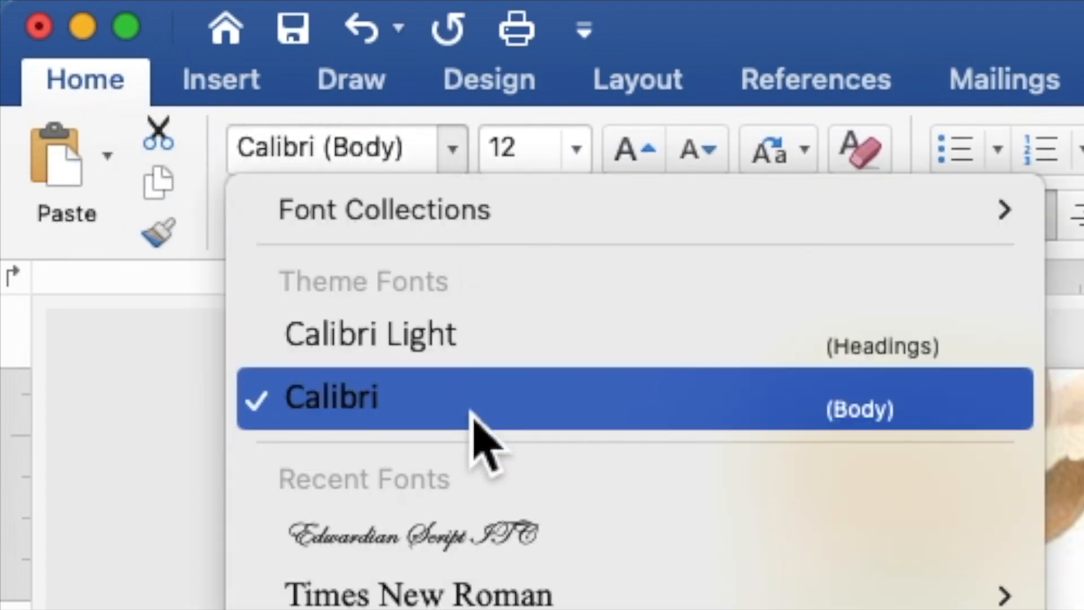
left_click(489, 515)
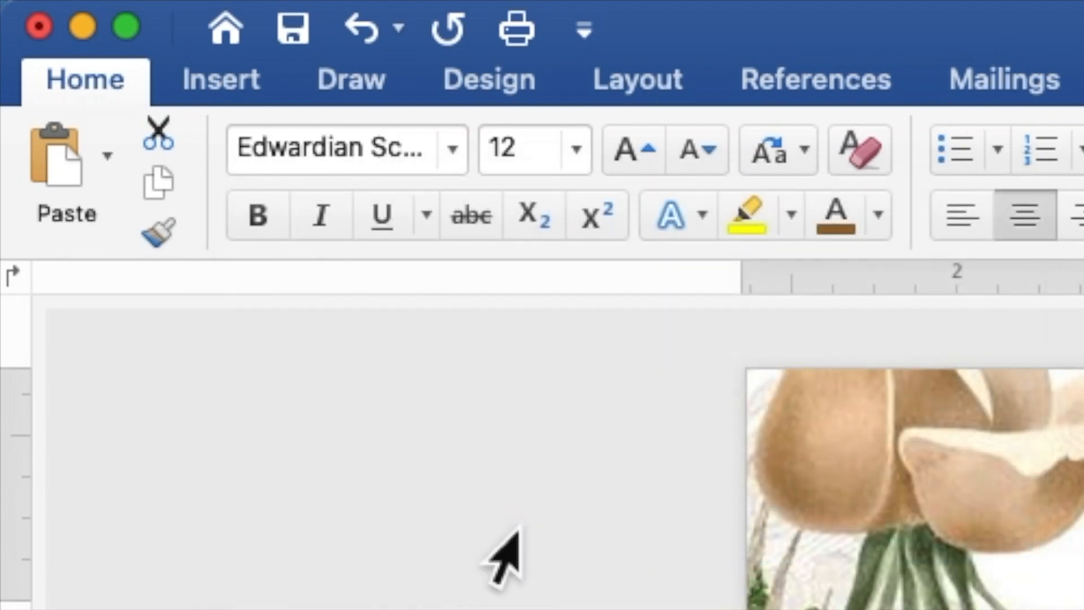
left_click_drag(534, 164, 489, 160)
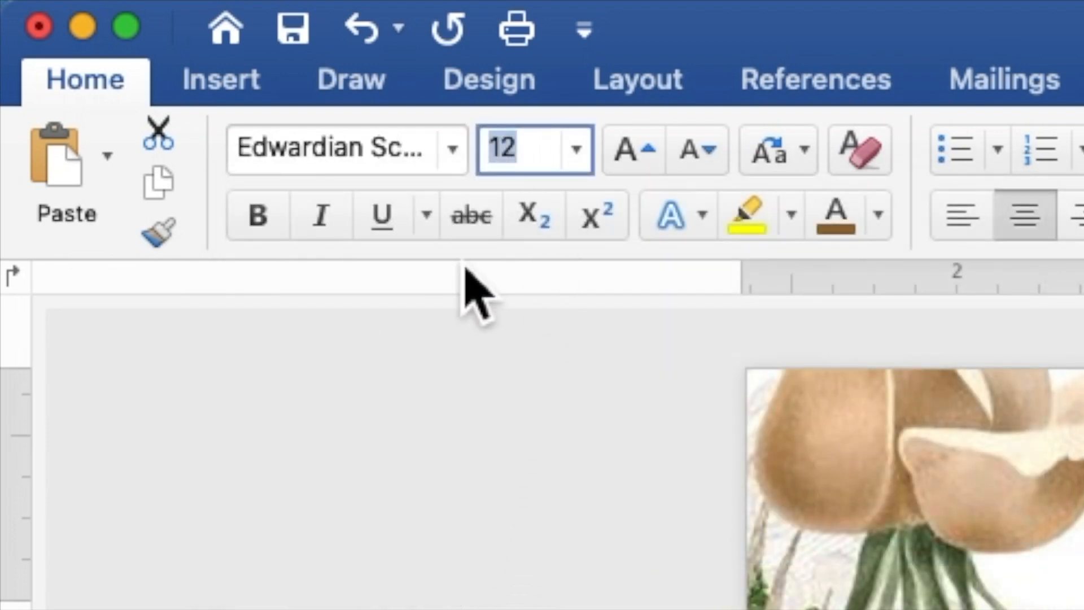
type("100")
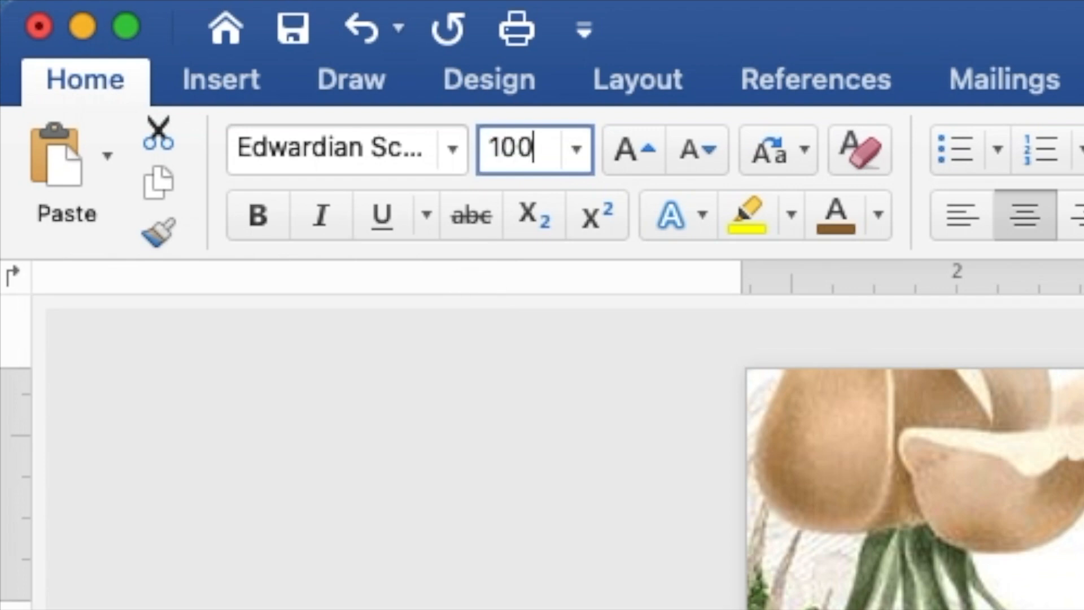
key("Return")
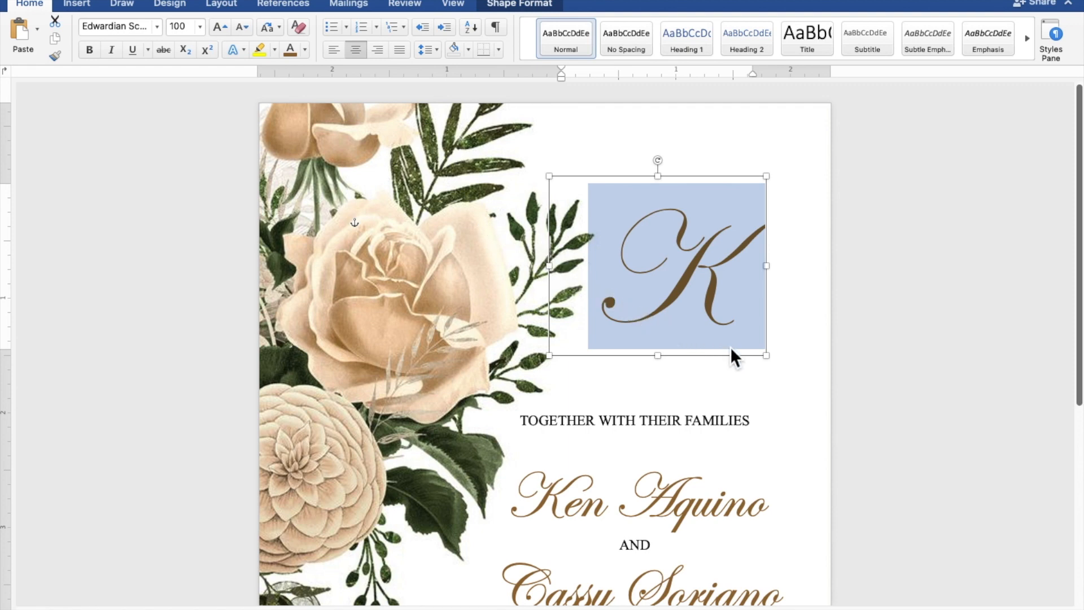
Widen the K text box and move it up to the page's top right
left_click_drag(769, 362, 841, 362)
left_click_drag(777, 317, 727, 314)
left_click_drag(797, 357, 810, 364)
left_click_drag(699, 304, 696, 235)
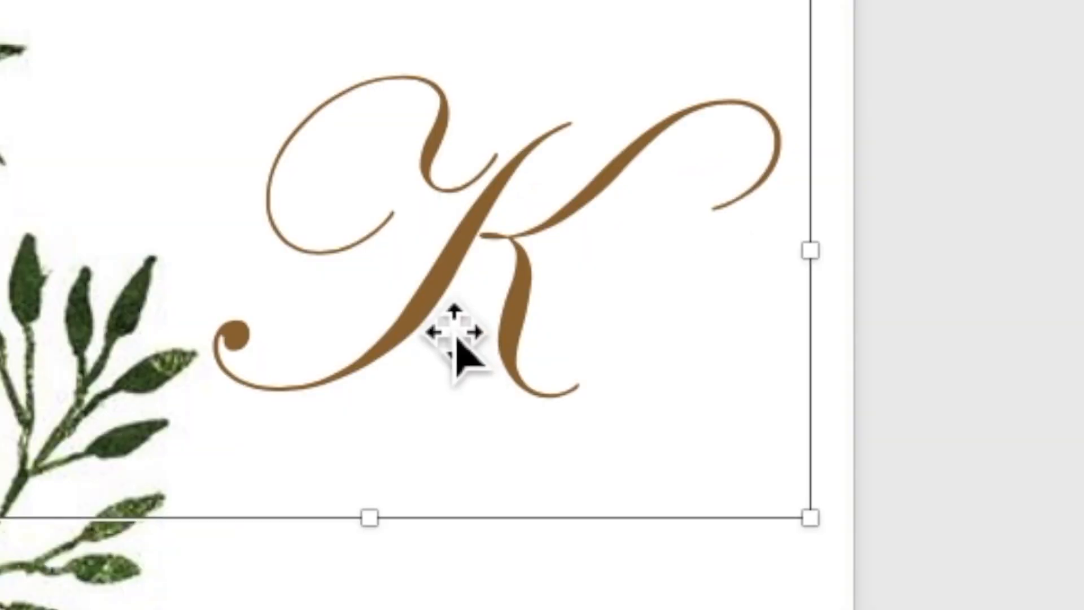
Duplicate the K text box and drag the copy below the original
right_click(435, 313)
left_click(472, 385)
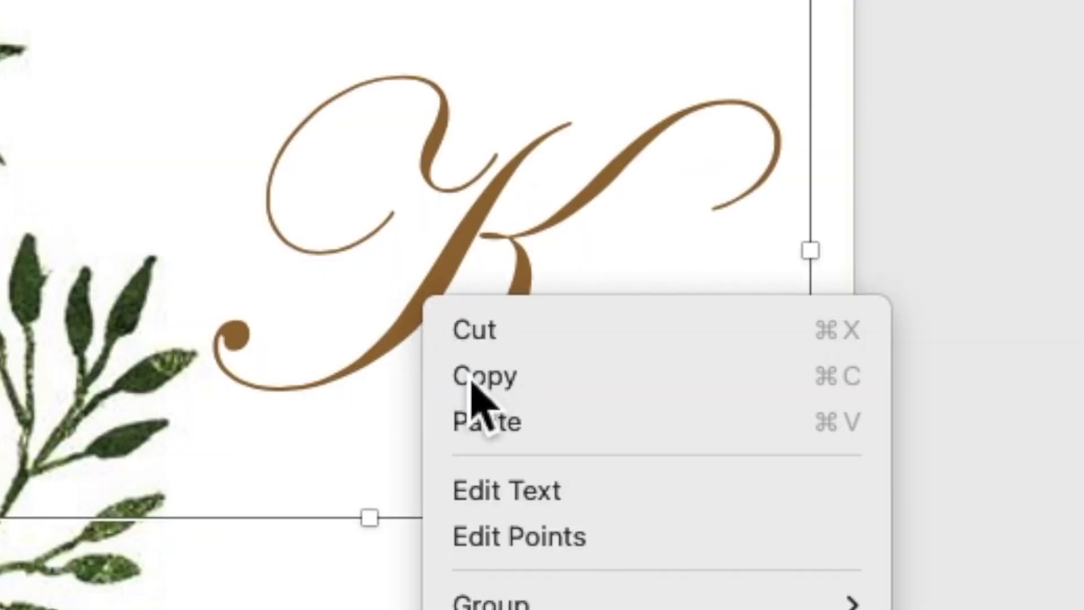
right_click(435, 314)
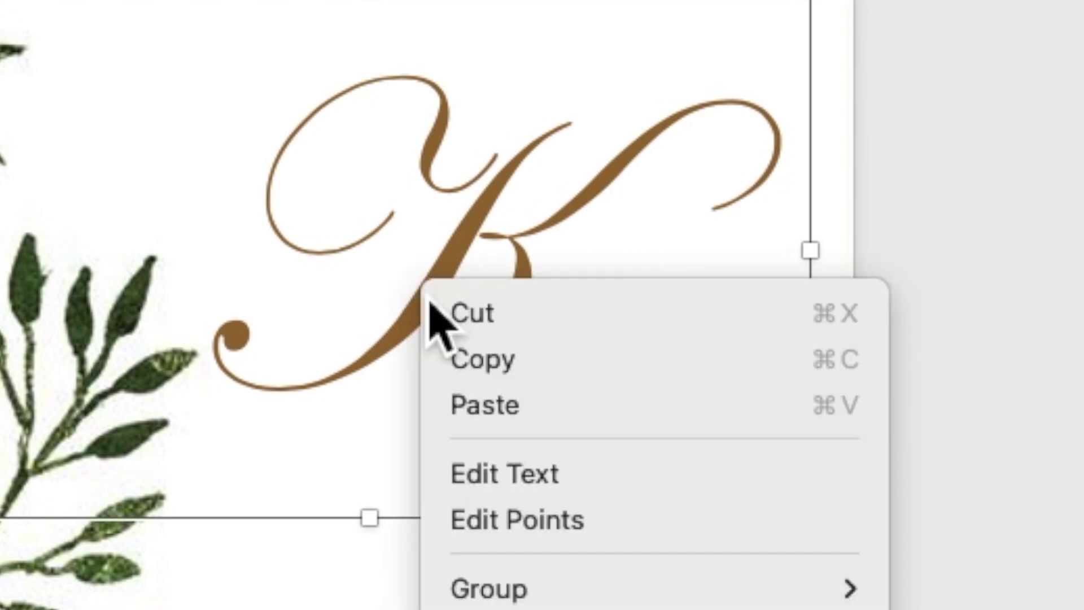
left_click(475, 414)
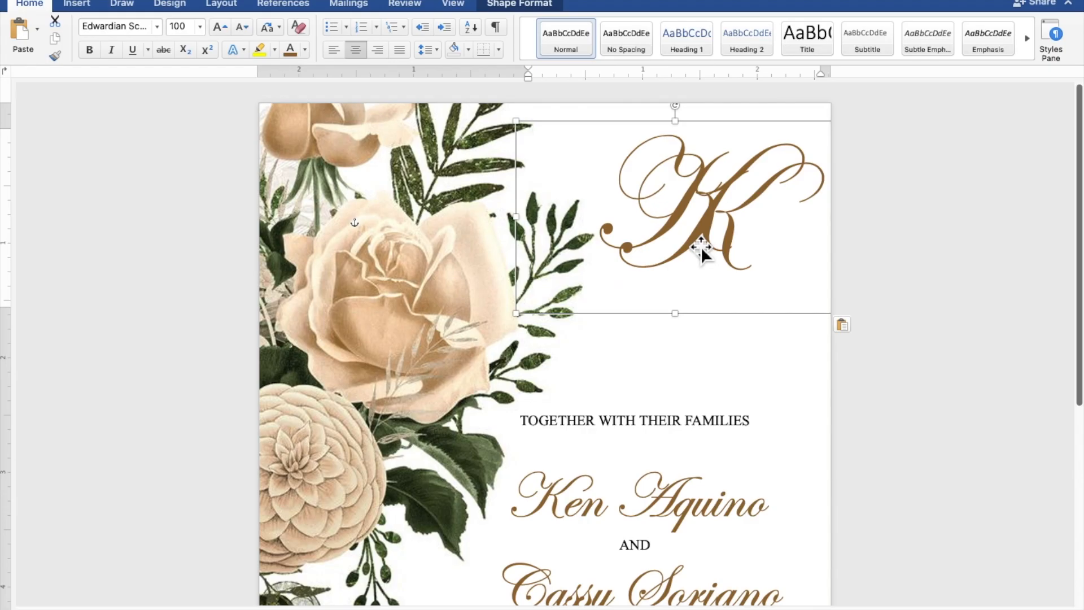
left_click_drag(701, 239, 685, 341)
Change the copy's letter to C and place it just below and right of the K
left_click_drag(777, 348, 646, 340)
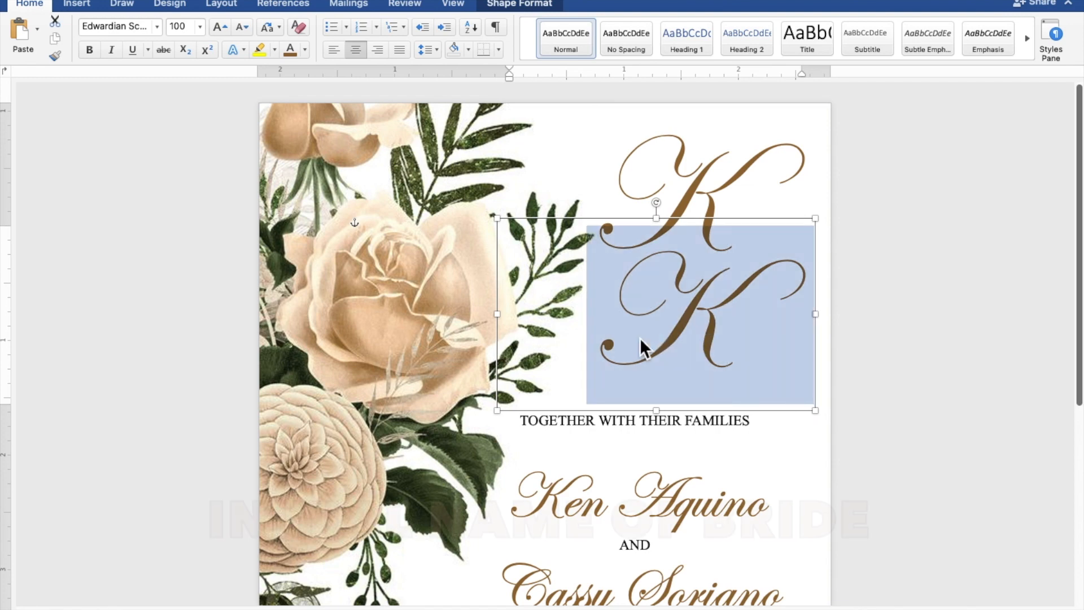
type("C")
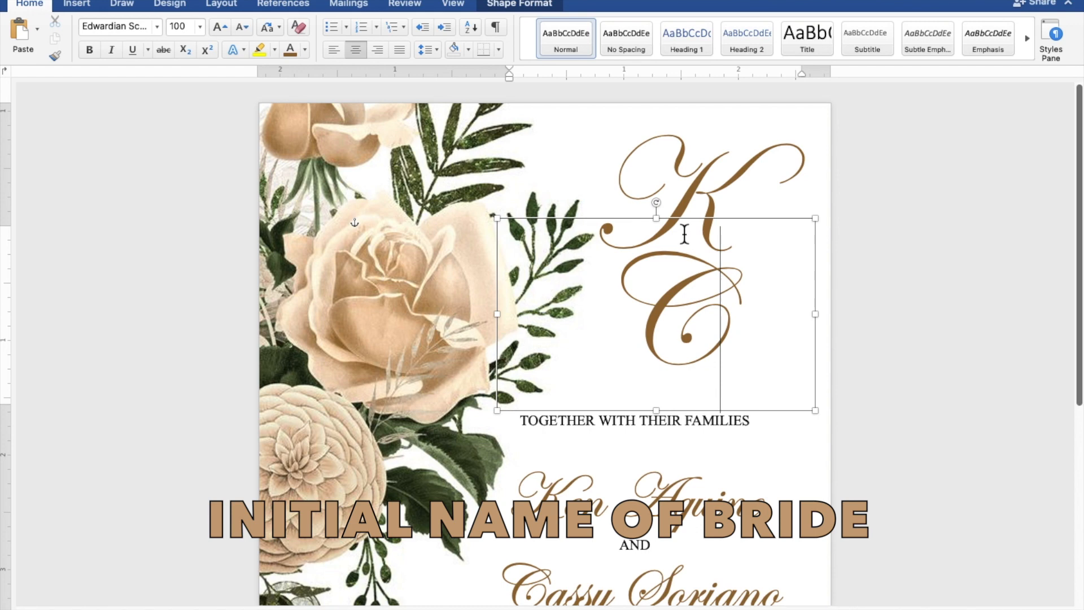
left_click_drag(693, 229, 753, 220)
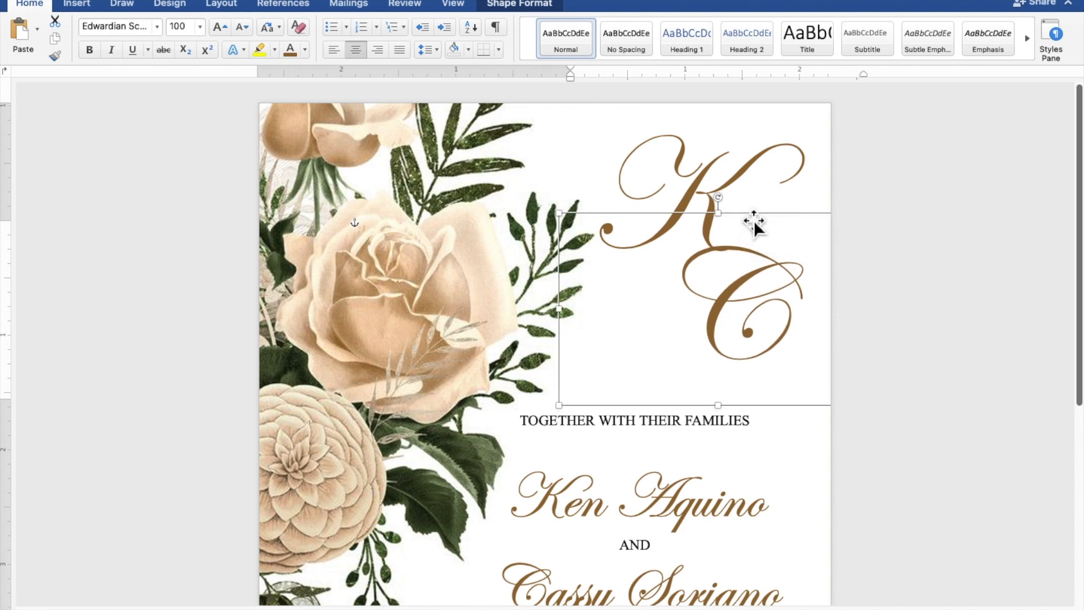
left_click(929, 212)
scroll(932, 212, "down", 5)
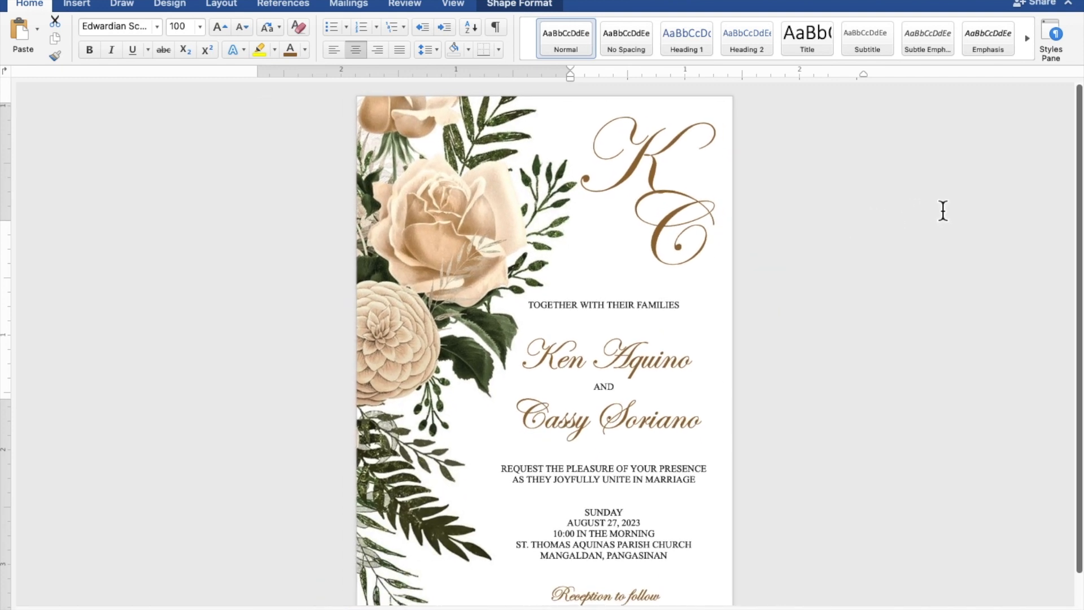
scroll(943, 211, "up", 1)
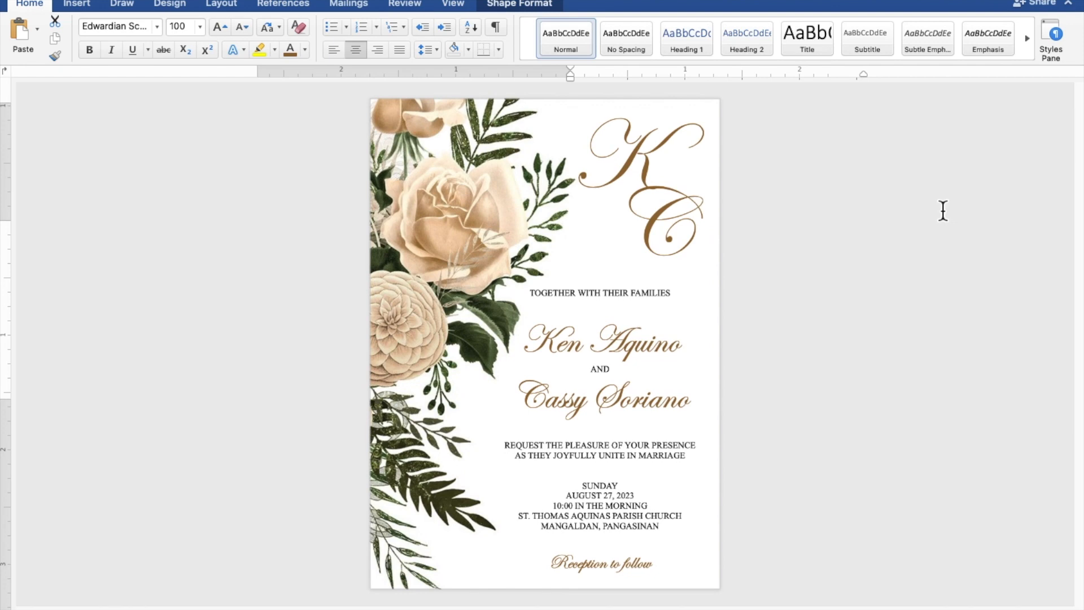
left_click(943, 210)
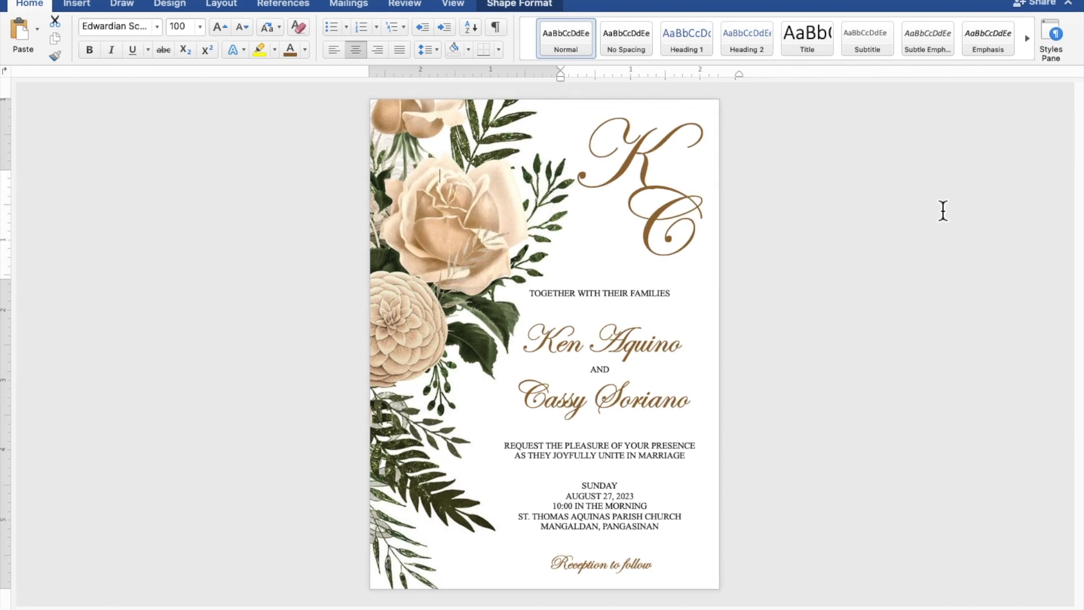